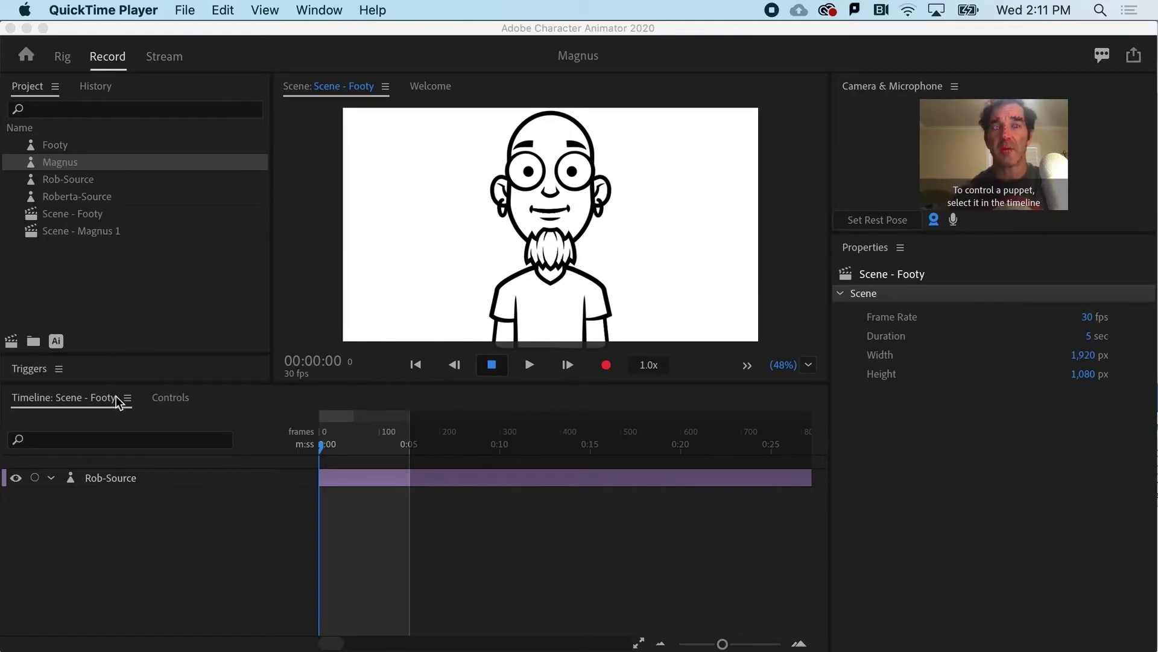
# Delete the Rob-Source puppet track from the Footy scene and select Magnus in the Project panel.
pyautogui.click(131, 475)
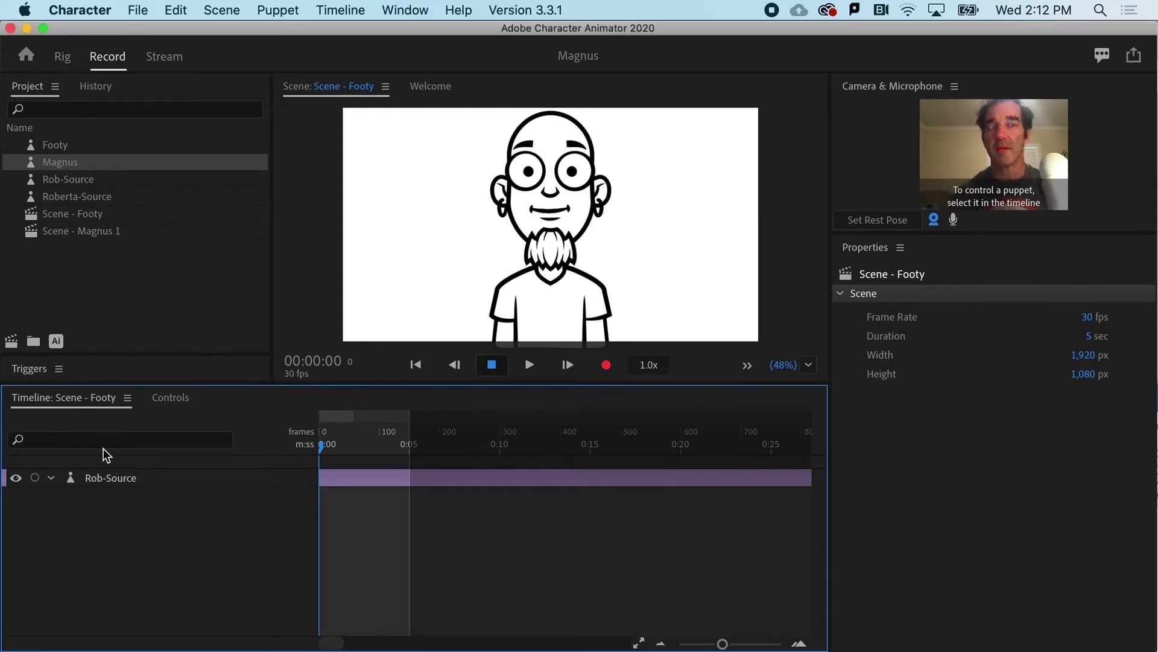
pyautogui.click(114, 481)
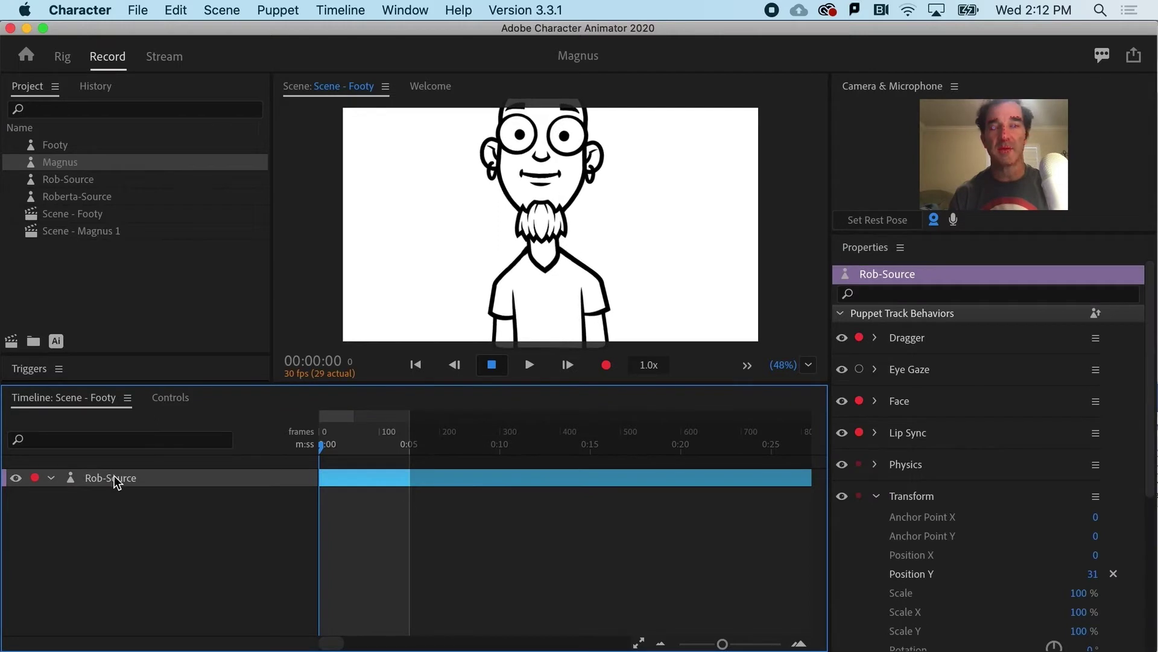
pyautogui.press('Delete')
pyautogui.click(88, 274)
pyautogui.click(59, 164)
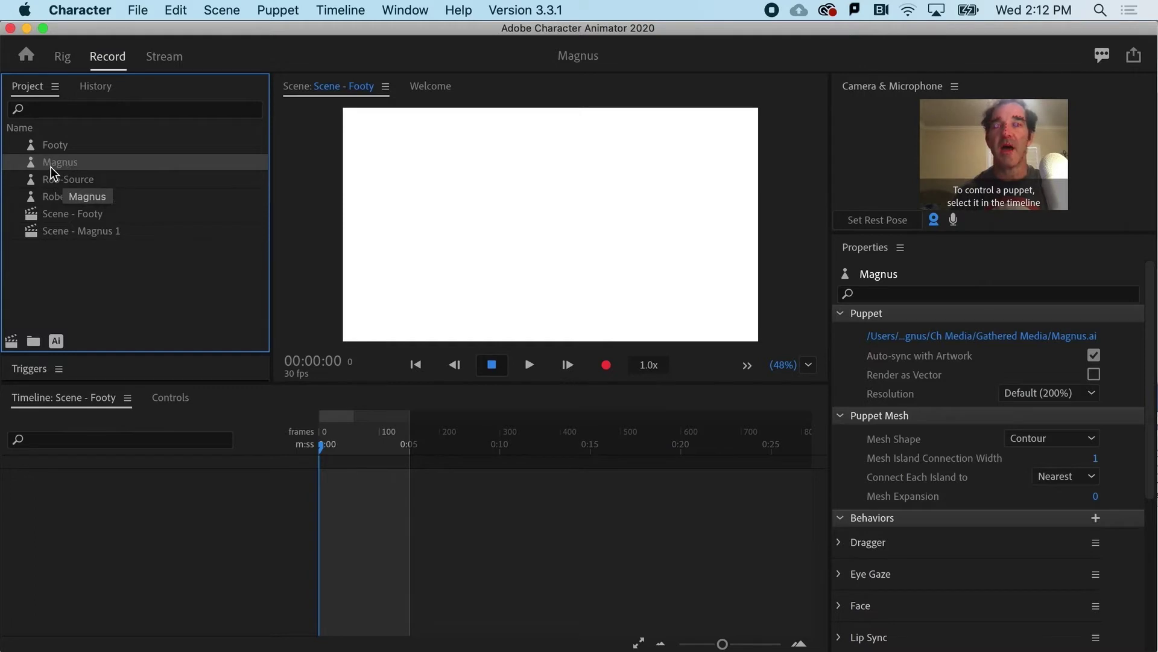
# Drag the Magnus penguin puppet from the Project panel onto the Footy timeline.
pyautogui.click(137, 10)
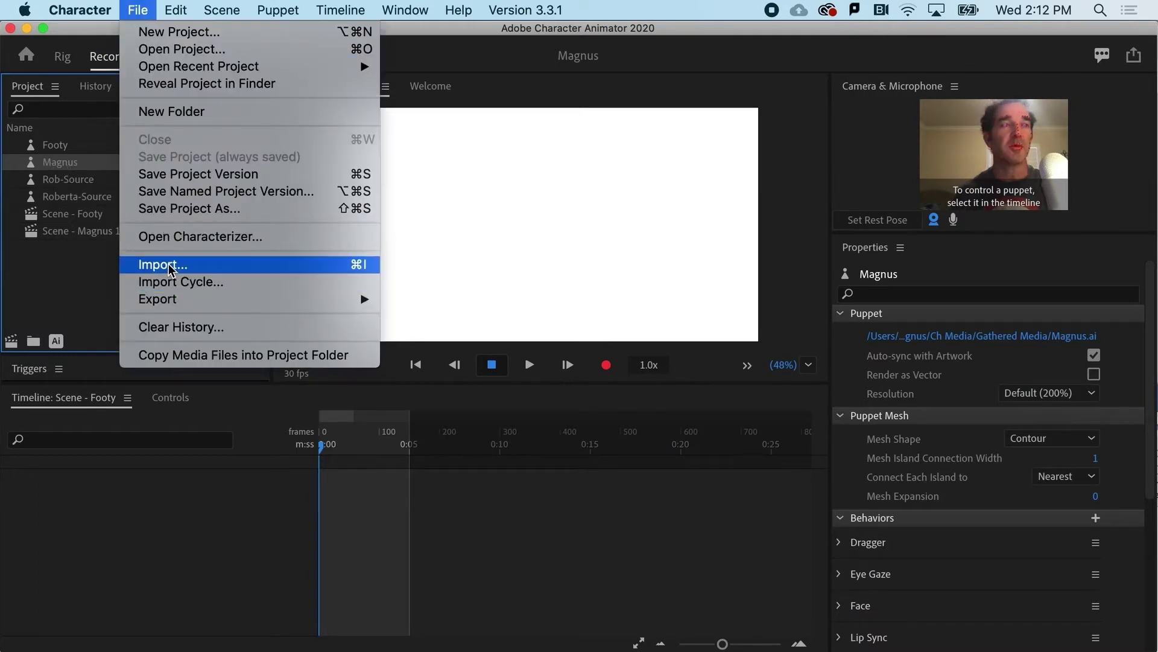
pyautogui.click(86, 267)
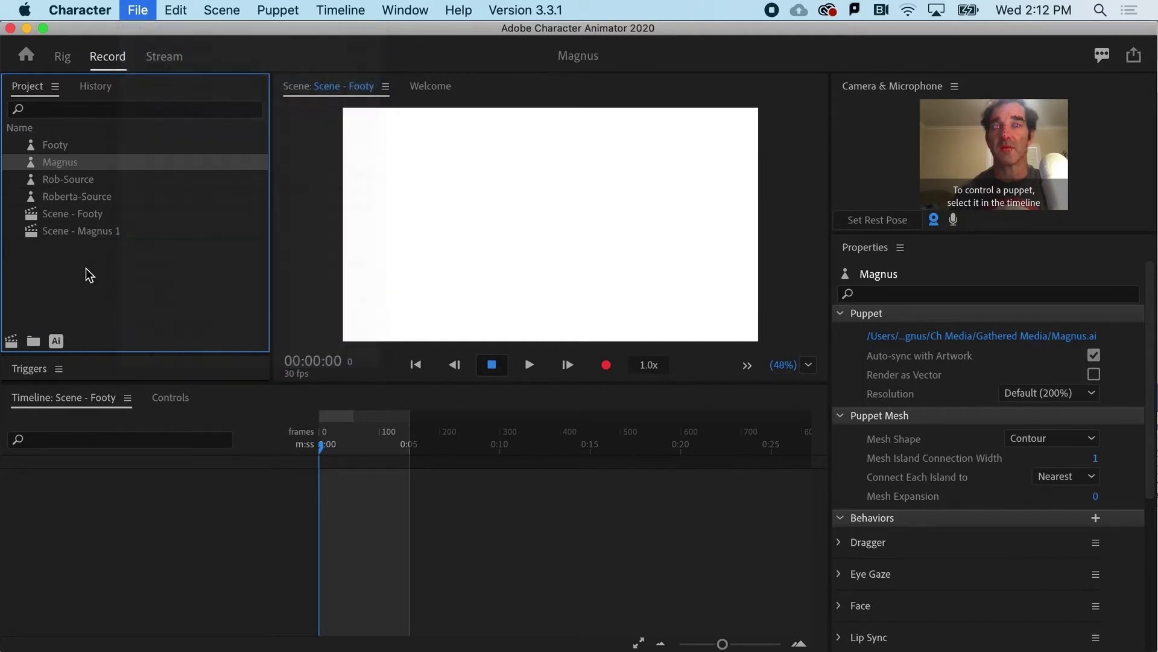
pyautogui.moveTo(45, 163); pyautogui.dragTo(129, 500)
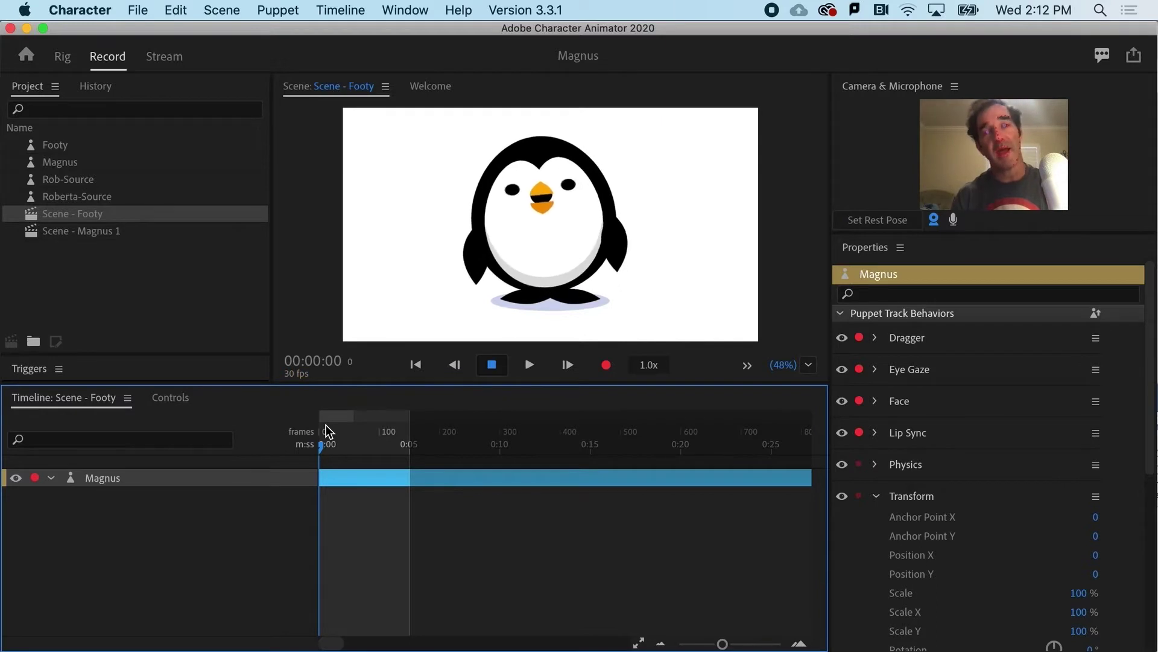
pyautogui.click(460, 244)
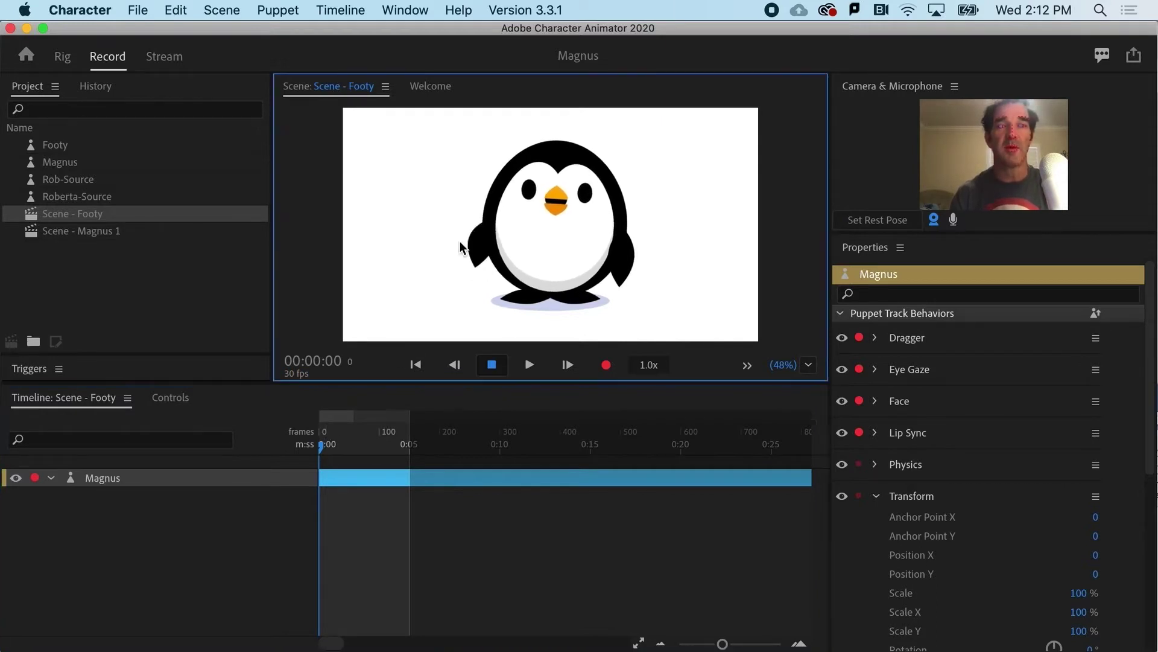
pyautogui.moveTo(460, 244); pyautogui.dragTo(412, 190)
pyautogui.moveTo(622, 268); pyautogui.dragTo(660, 145)
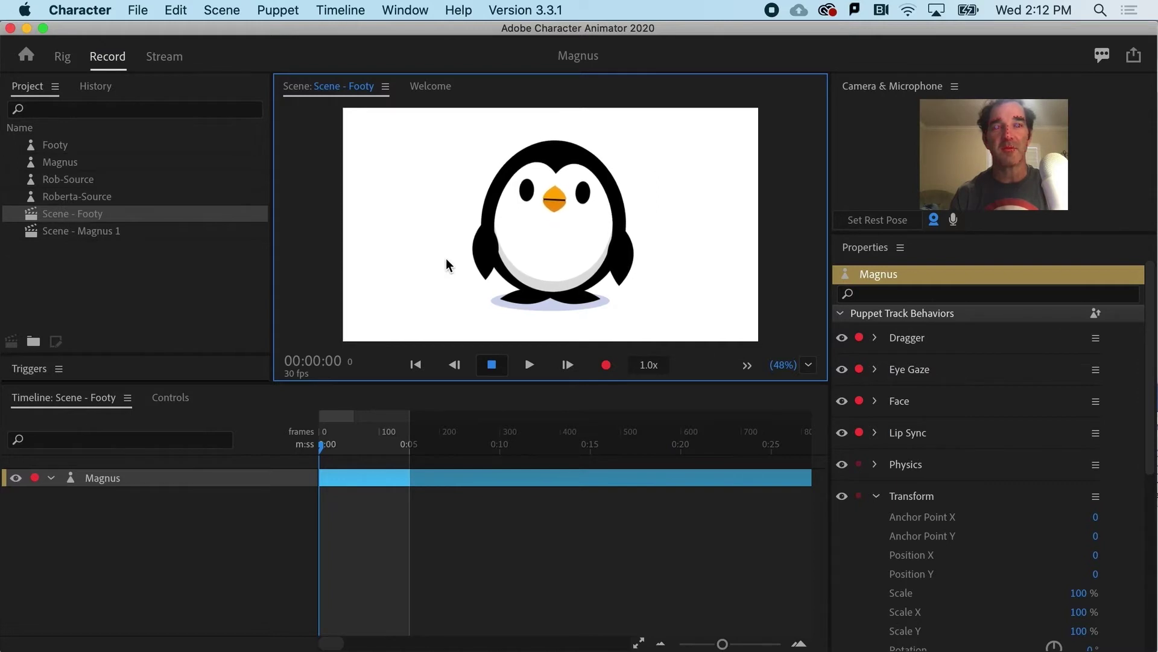
pyautogui.moveTo(487, 274); pyautogui.dragTo(400, 180)
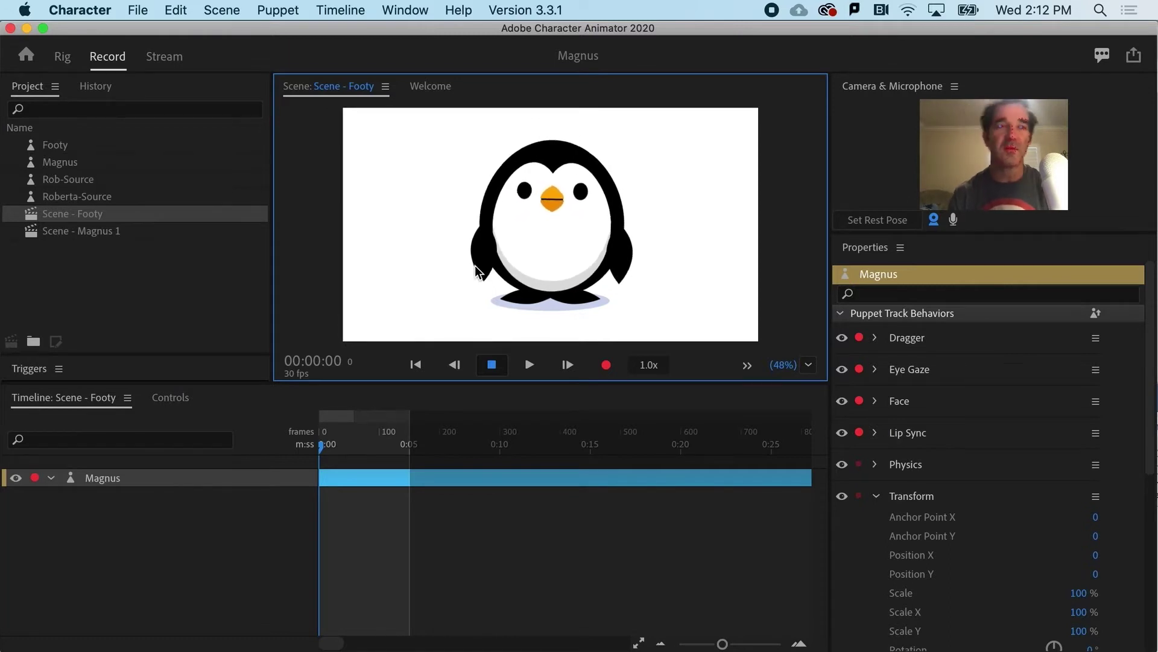
# Open Magnus in Rig with the right arm layer selected and the Selection tool active.
pyautogui.click(63, 56)
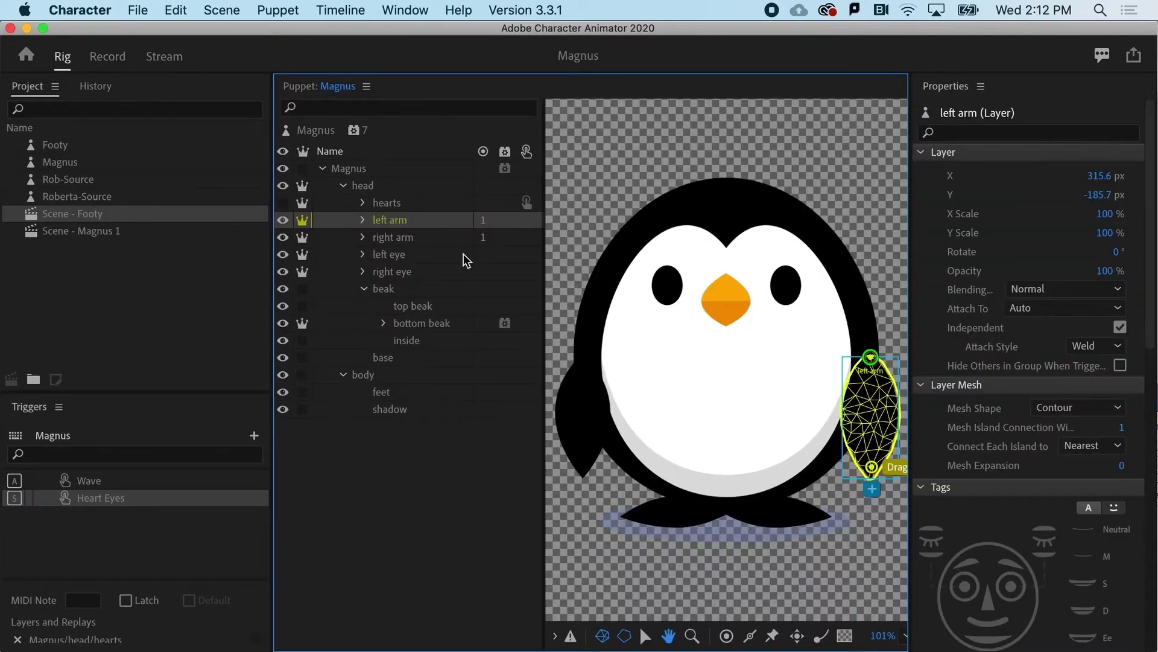
pyautogui.click(389, 238)
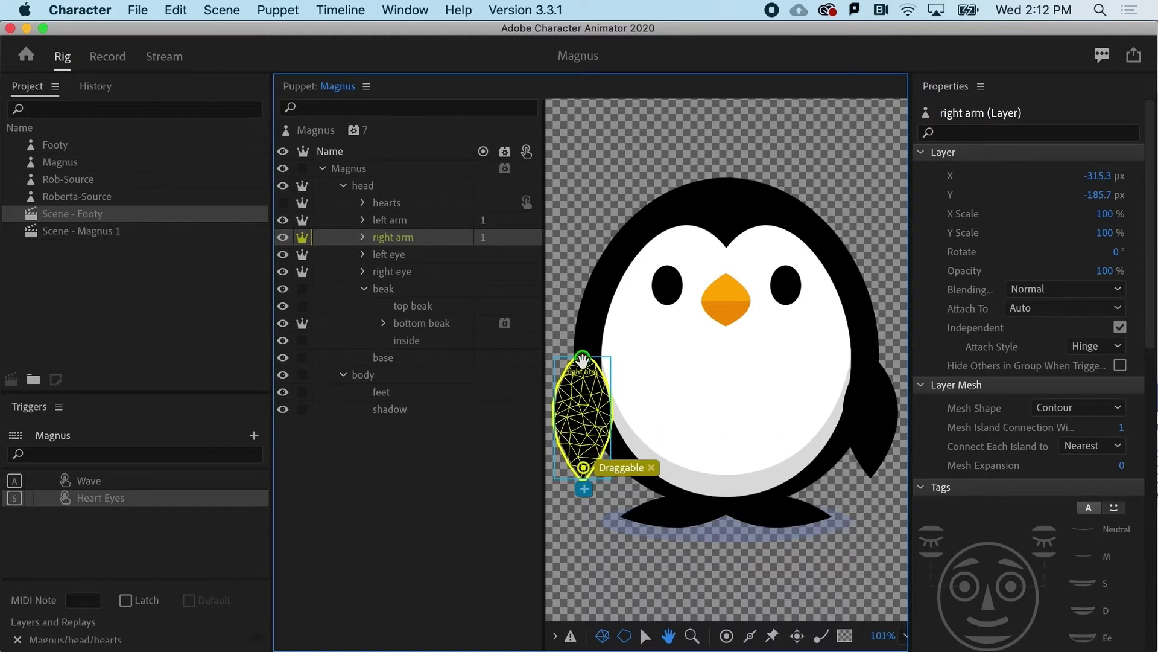
pyautogui.click(646, 637)
# Lower the right arm's origin handle slightly, then delete the arm's Draggable handle.
pyautogui.scroll(5, 582, 365)
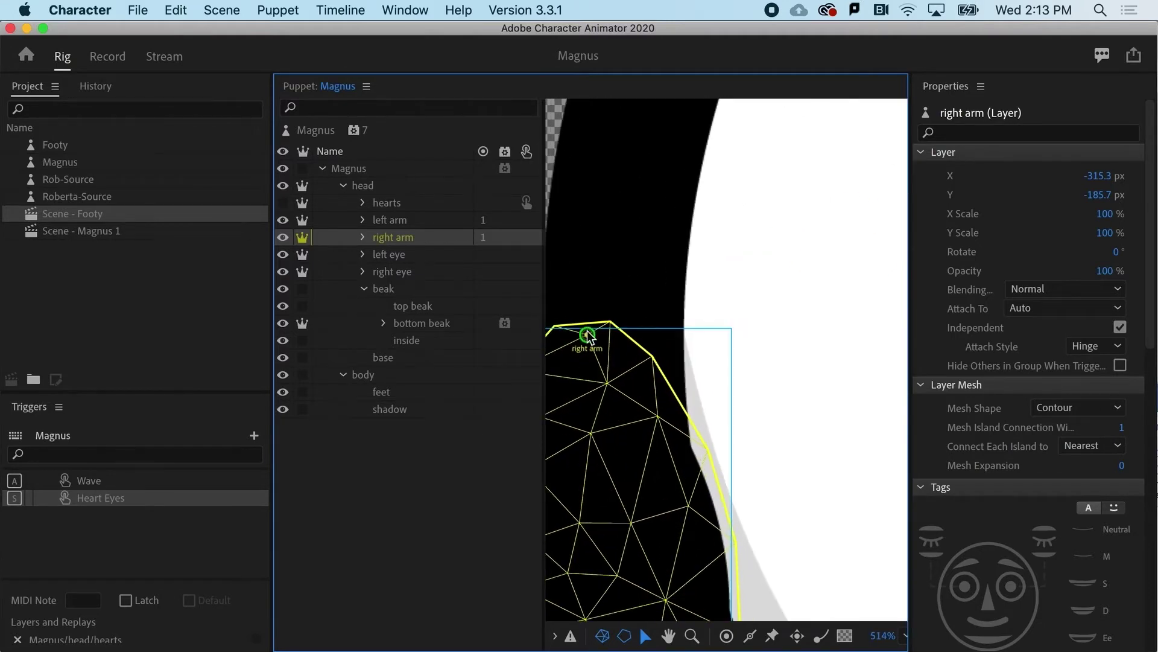
pyautogui.moveTo(586, 333)
pyautogui.mouseDown()
pyautogui.moveTo(596, 428)
pyautogui.moveTo(589, 352)
pyautogui.mouseUp()
pyautogui.scroll(-2, 588, 352)
pyautogui.scroll(-5, 589, 353)
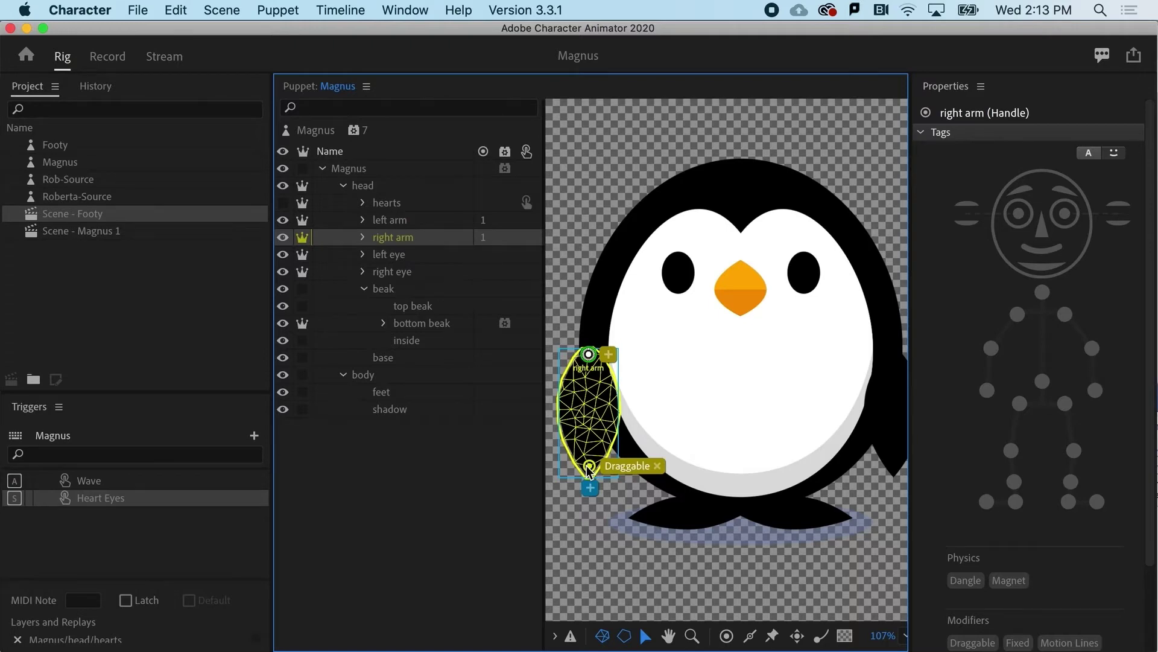
pyautogui.click(589, 467)
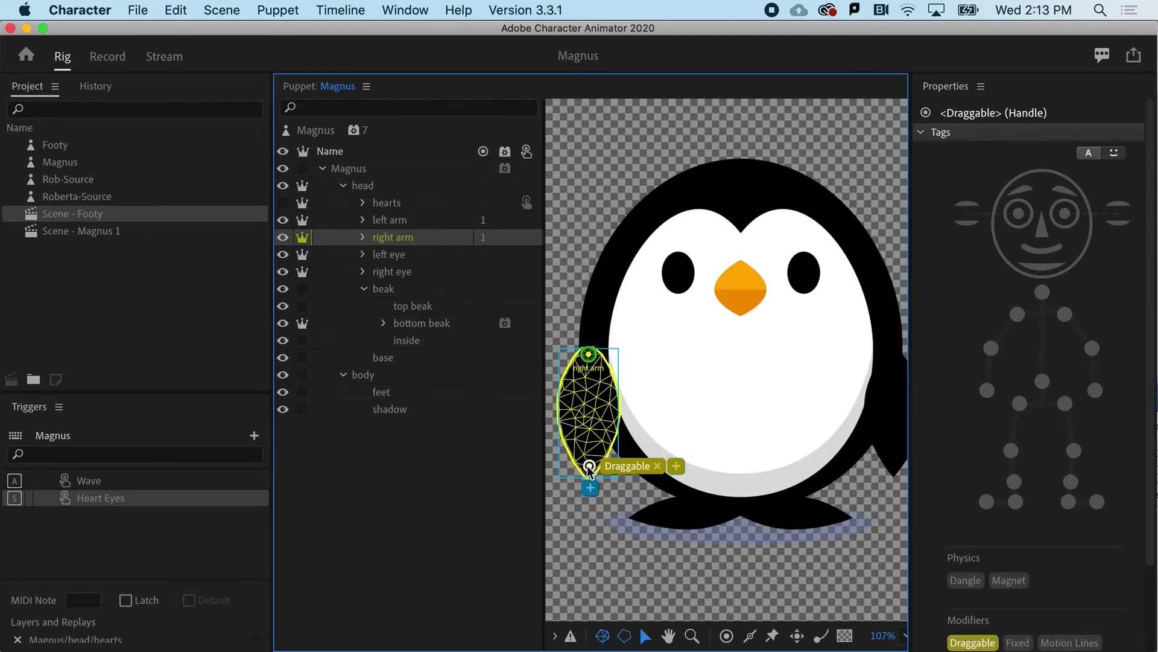
pyautogui.press('Delete')
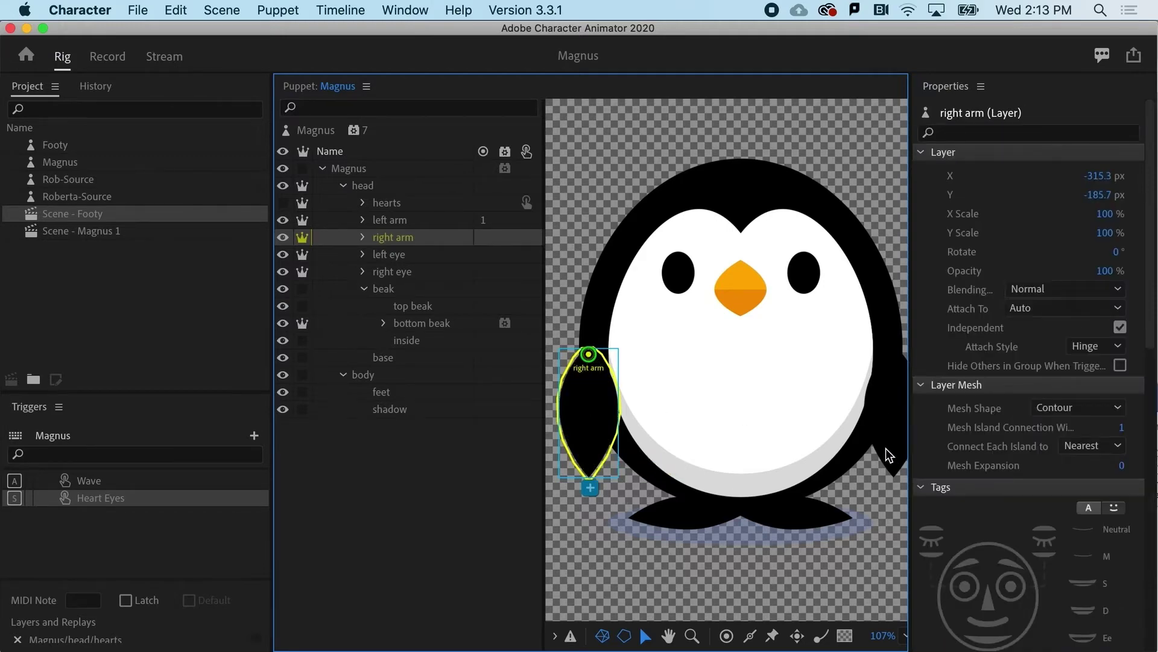
# Place a new Draggable handle at the tip of the right arm layer with the Dragger tool.
pyautogui.click(389, 221)
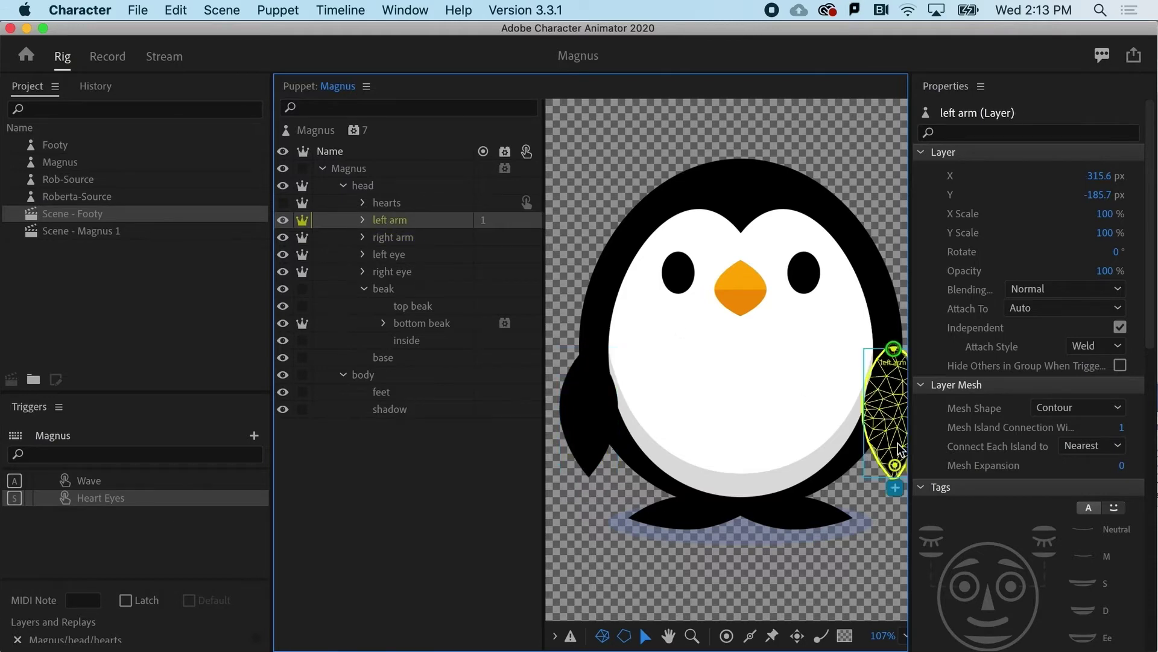
pyautogui.click(393, 237)
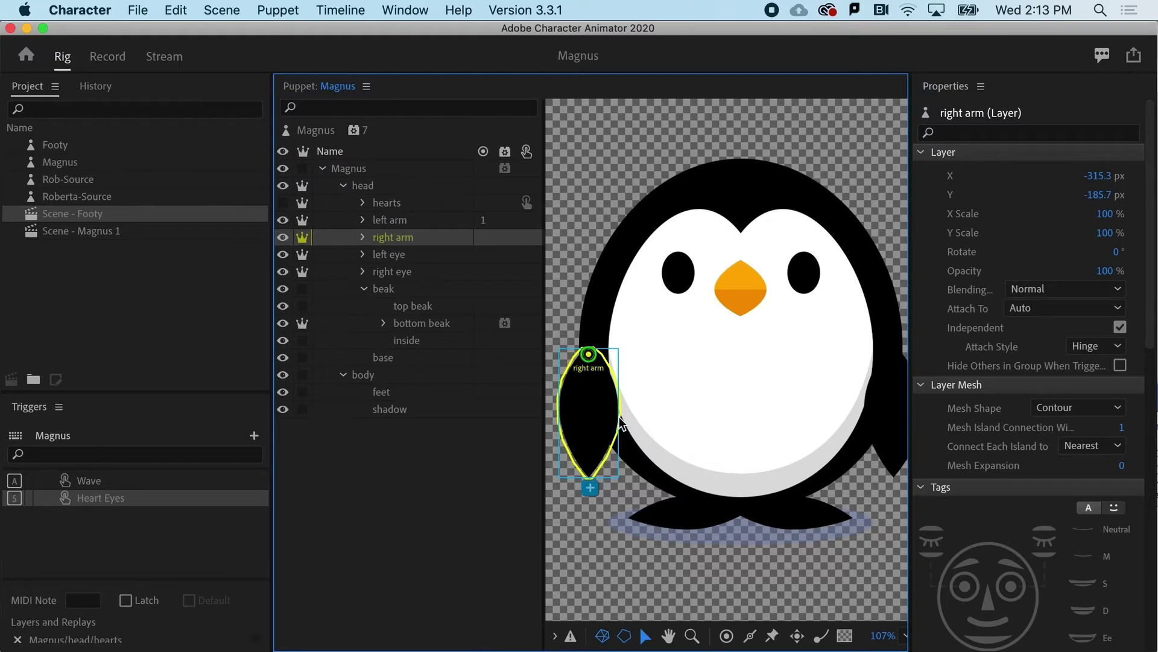
pyautogui.click(797, 636)
pyautogui.click(589, 460)
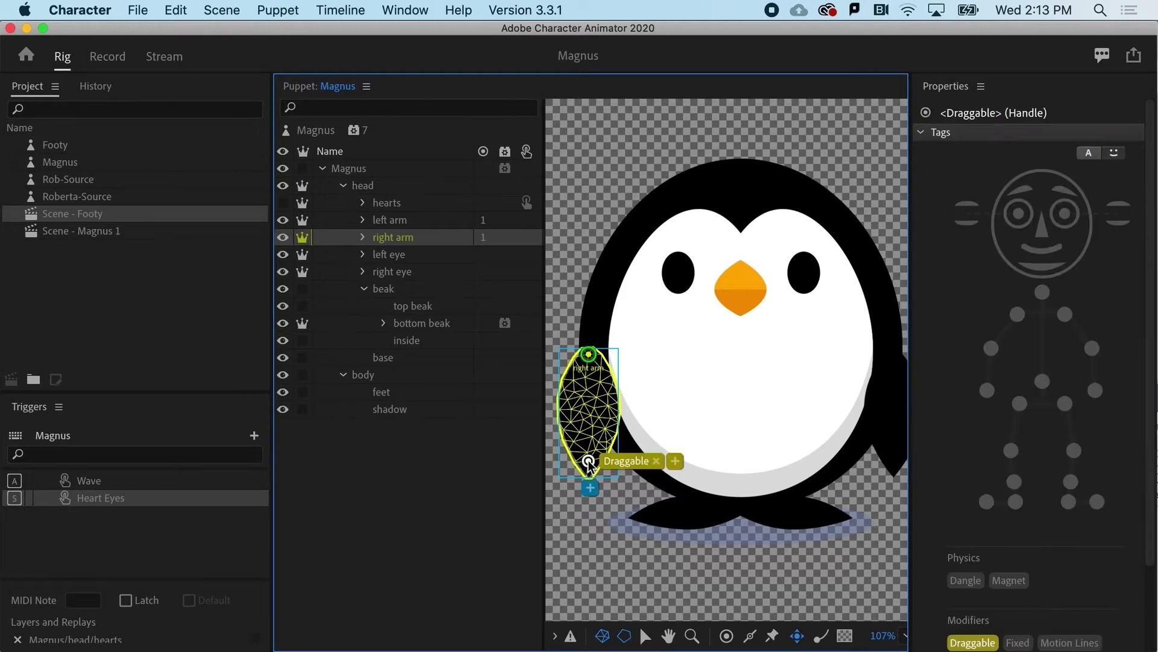
pyautogui.moveTo(589, 461); pyautogui.dragTo(590, 467)
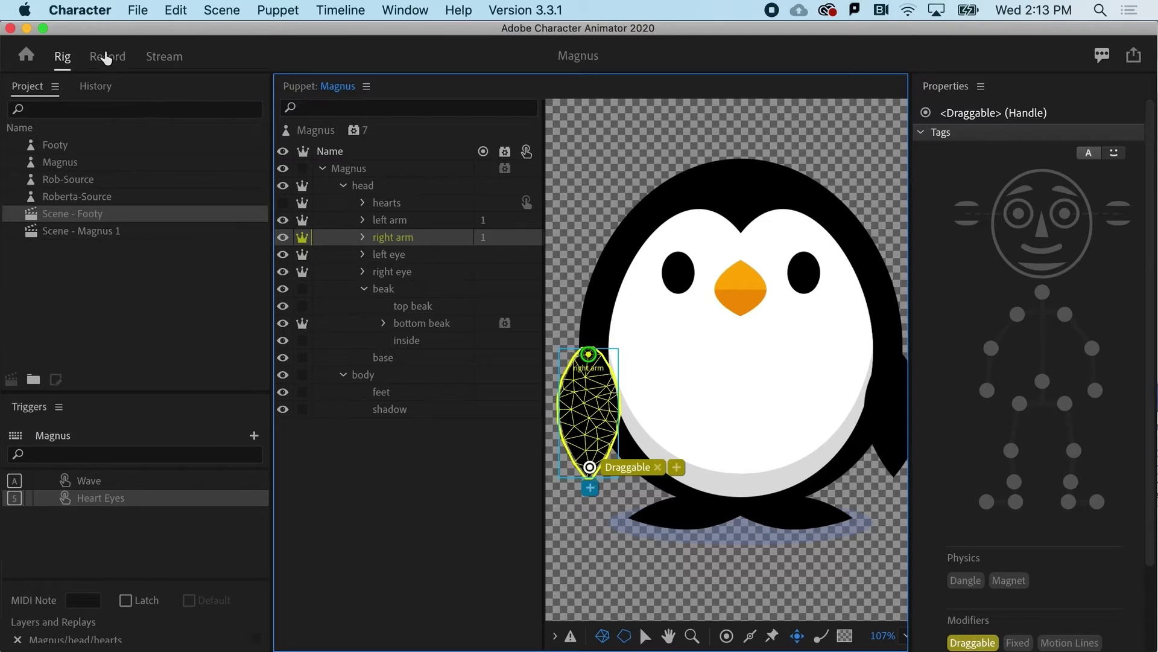
# In the Footy scene's Record view, drag Magnus's arms up and out to test waving.
pyautogui.click(108, 56)
pyautogui.moveTo(476, 269); pyautogui.dragTo(435, 224)
pyautogui.moveTo(613, 276); pyautogui.dragTo(661, 180)
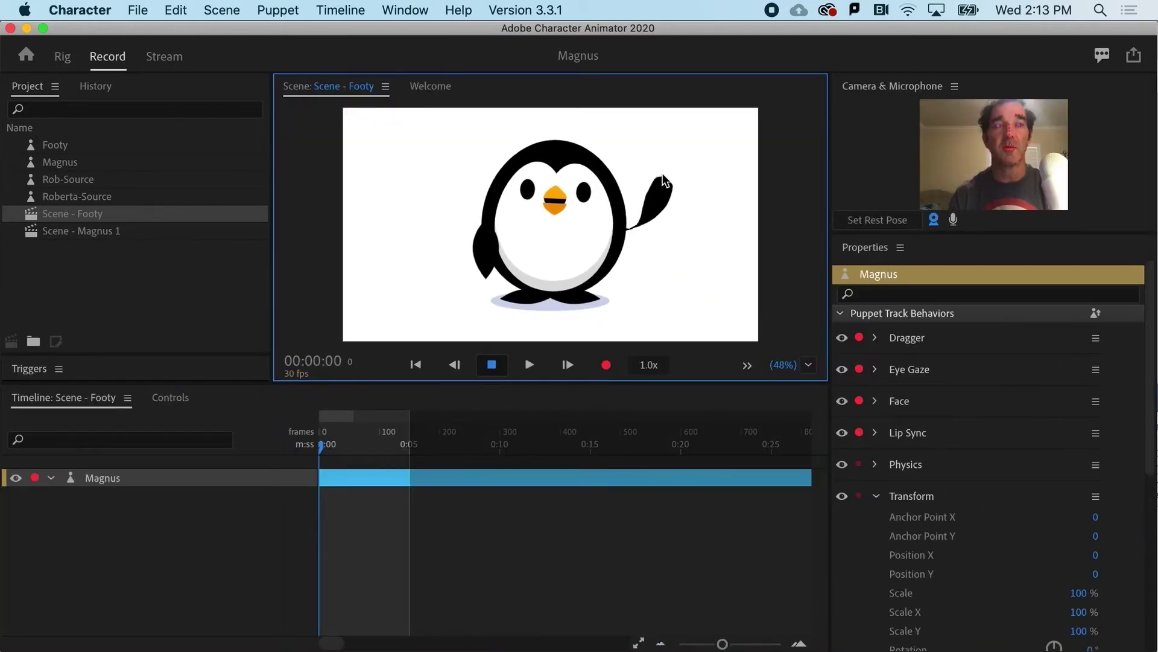
pyautogui.moveTo(481, 265); pyautogui.dragTo(447, 214)
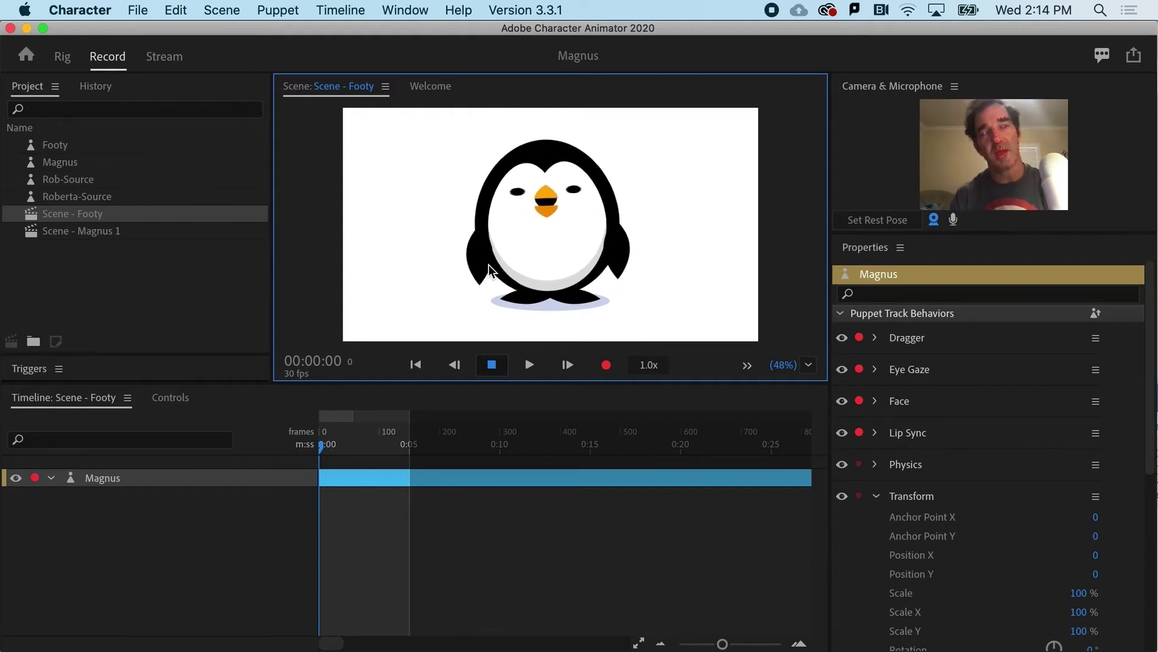
pyautogui.moveTo(490, 270); pyautogui.dragTo(405, 233)
pyautogui.moveTo(487, 253); pyautogui.dragTo(401, 211)
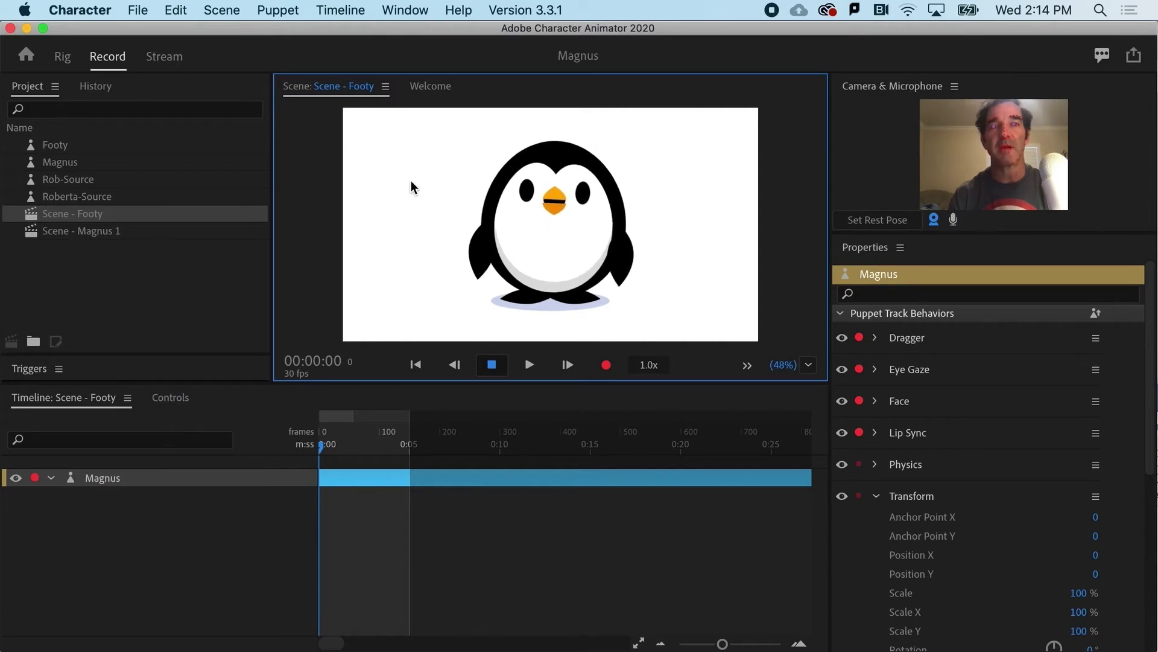
# Back in Magnus's rig, nudge the right arm's tip Draggable handle slightly left and down.
pyautogui.click(63, 58)
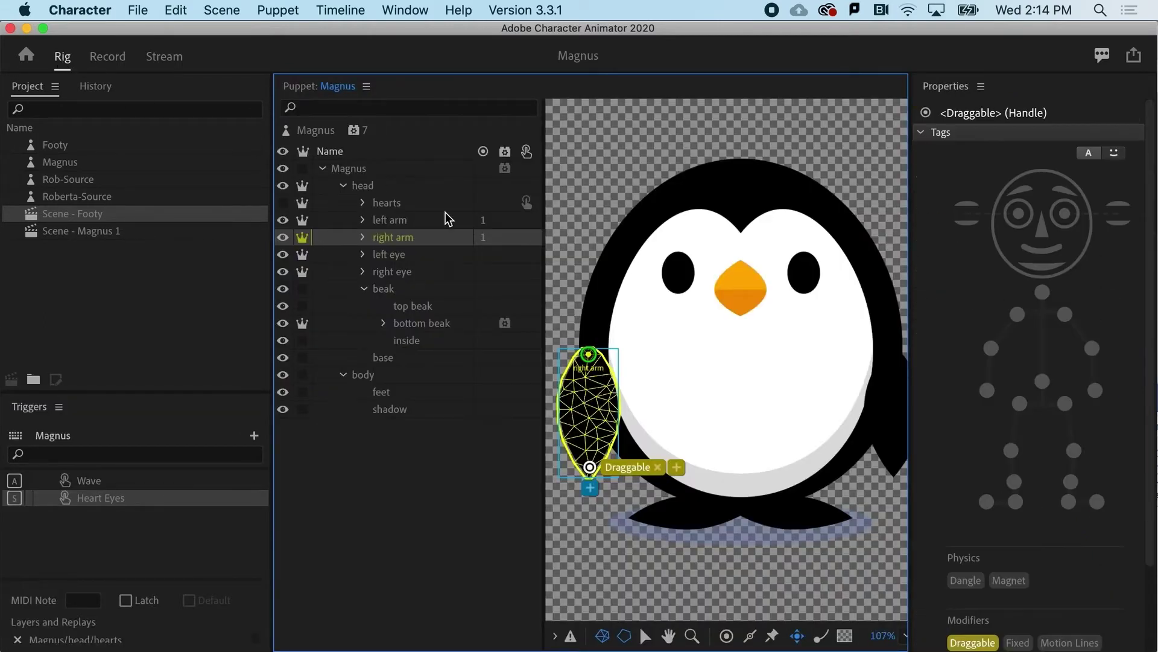
pyautogui.scroll(-3, 938, 452)
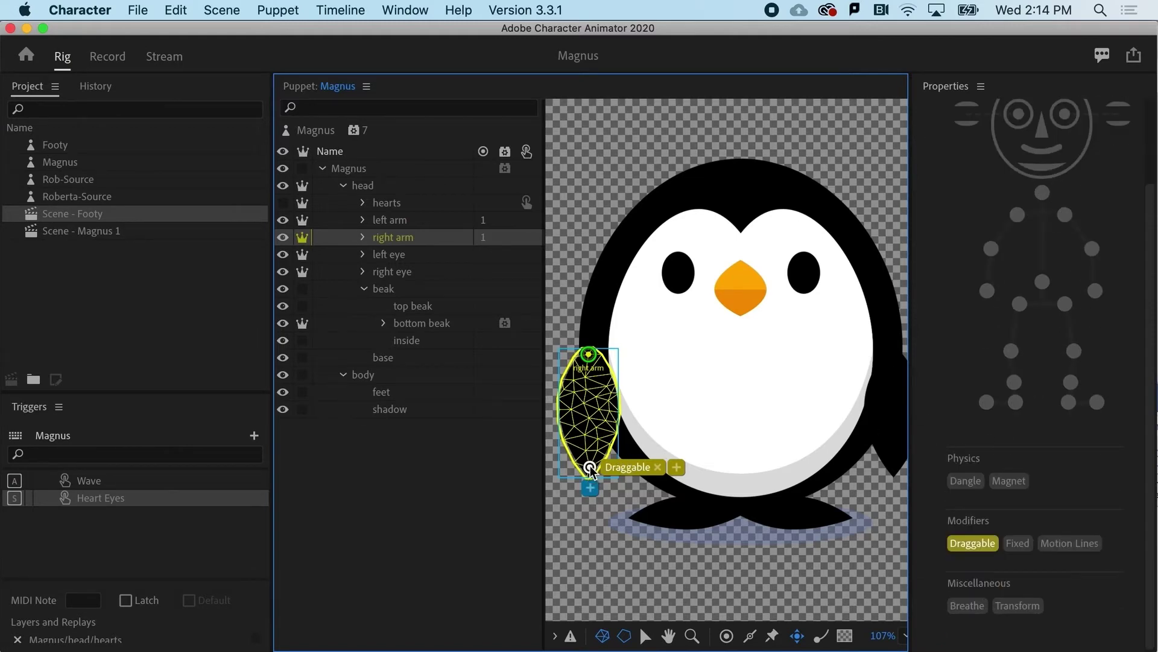
pyautogui.moveTo(590, 469); pyautogui.dragTo(591, 466)
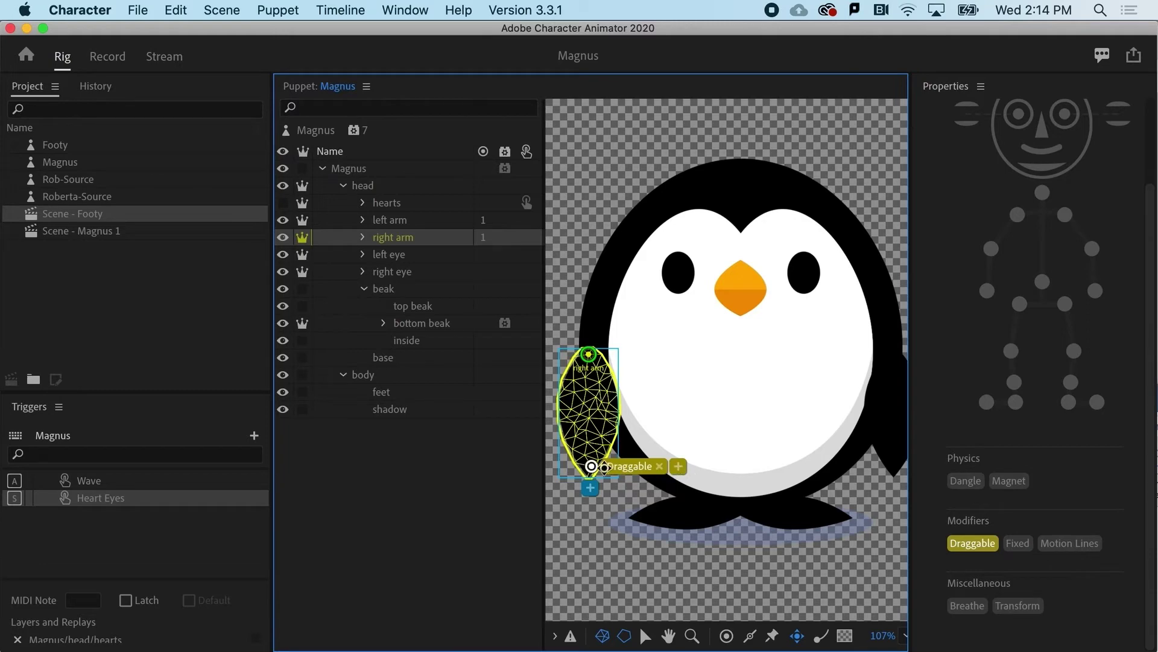
# Add the Motion Lines modifier tag to the arm's tip handle, then select the right arm layer.
pyautogui.click(1069, 545)
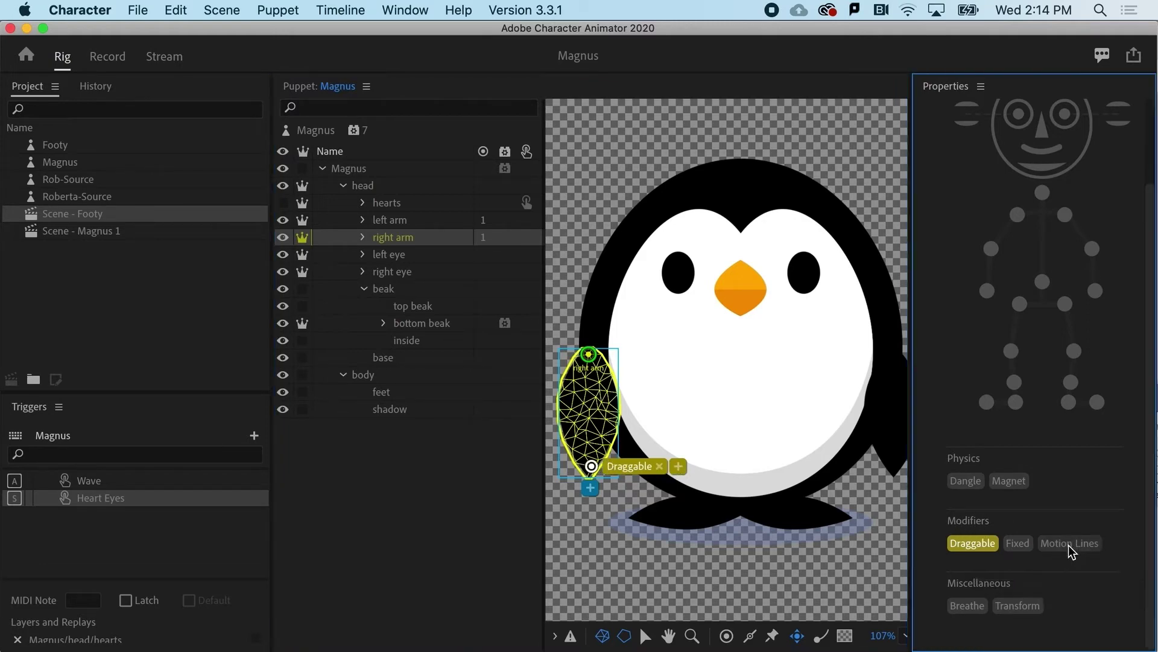
pyautogui.click(1069, 543)
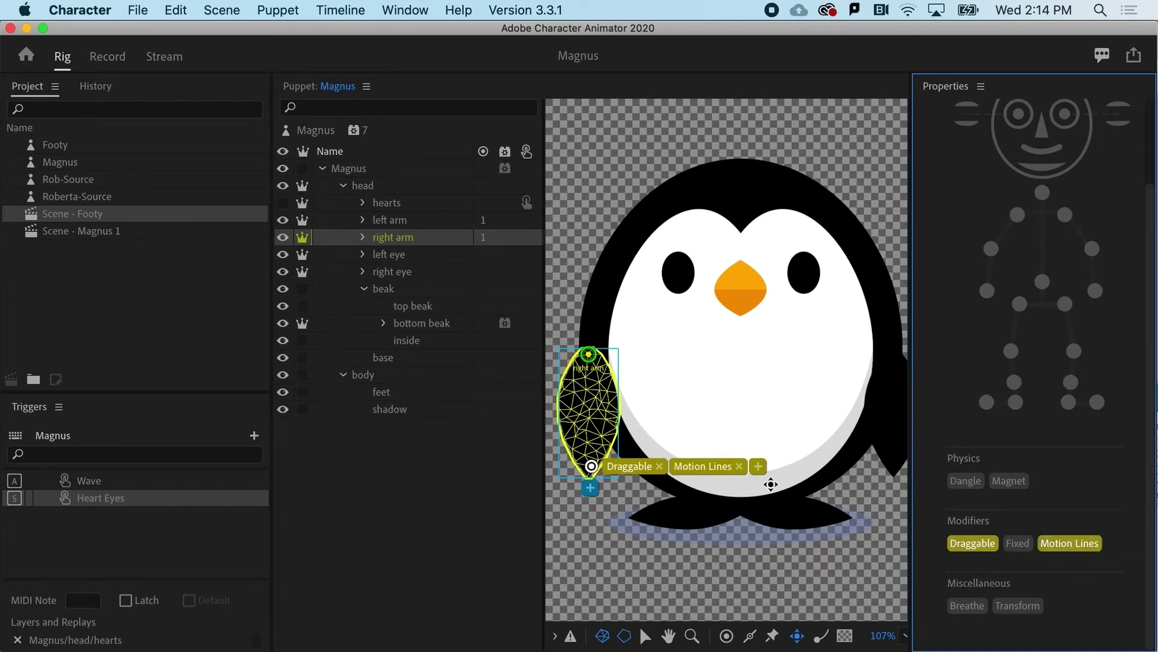
pyautogui.click(389, 236)
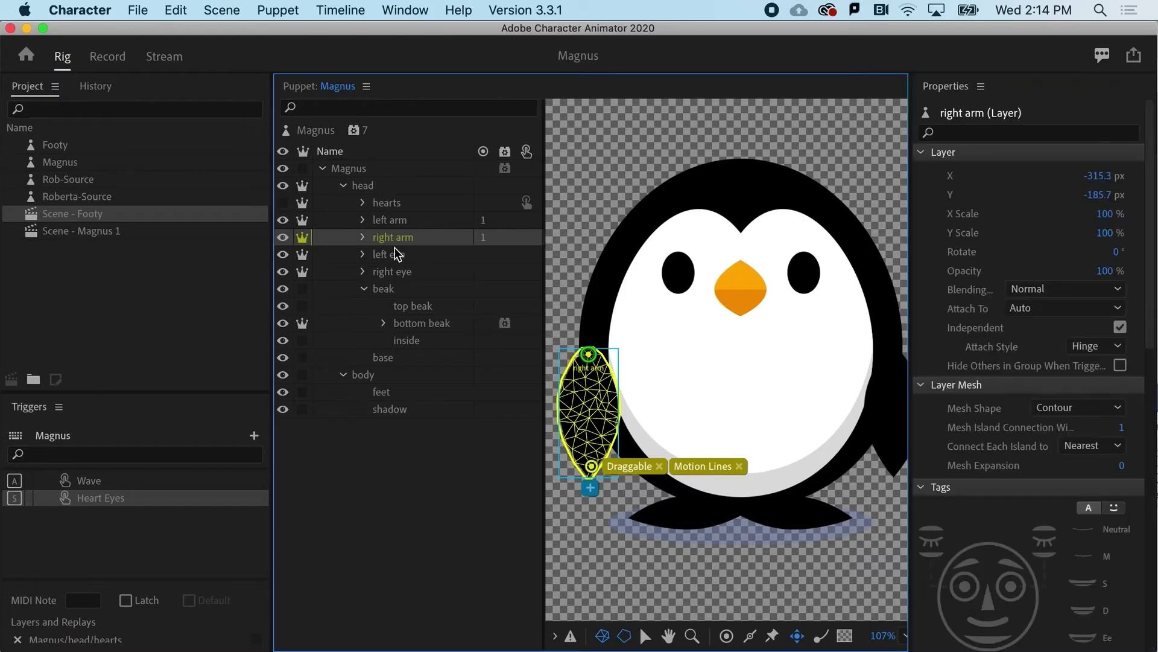
pyautogui.scroll(-10, 1043, 534)
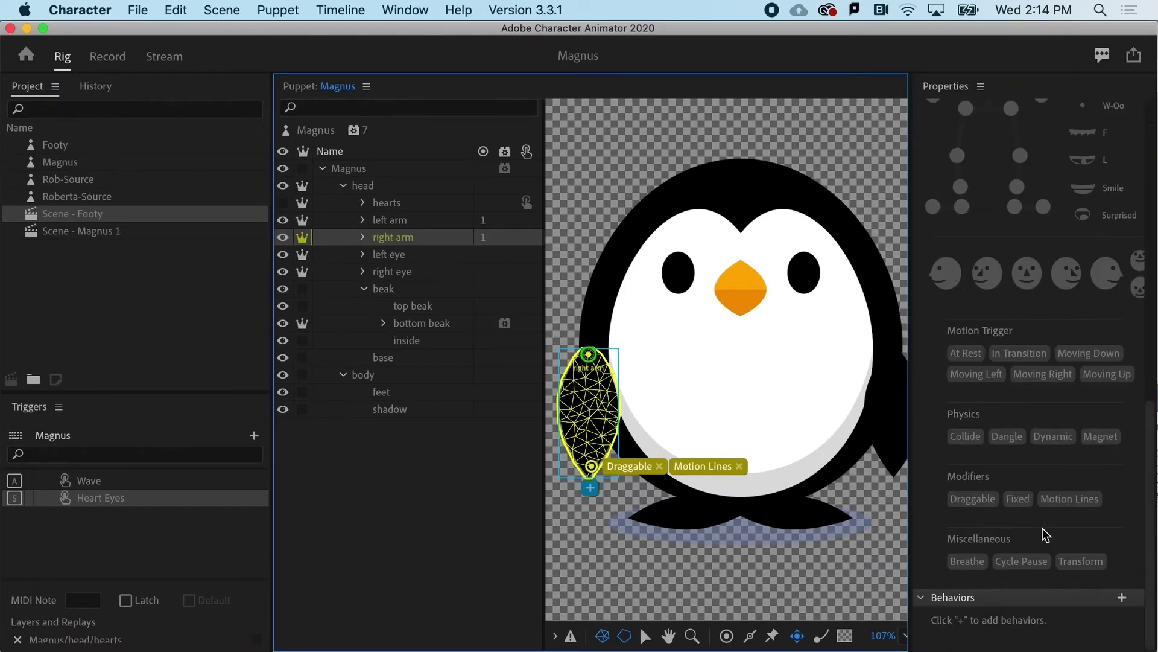
# Add a Motion Lines behavior to the right arm: 300 px/sec threshold, 500 ms lifespan.
pyautogui.click(1122, 599)
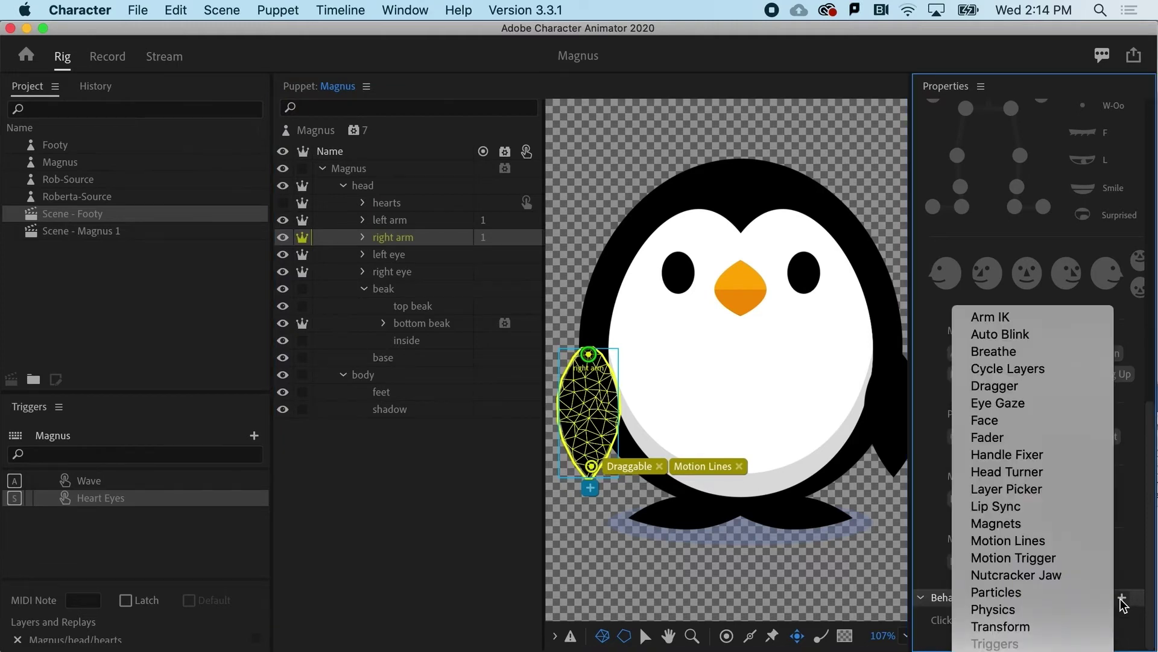
pyautogui.click(1048, 541)
pyautogui.scroll(-4, 1056, 564)
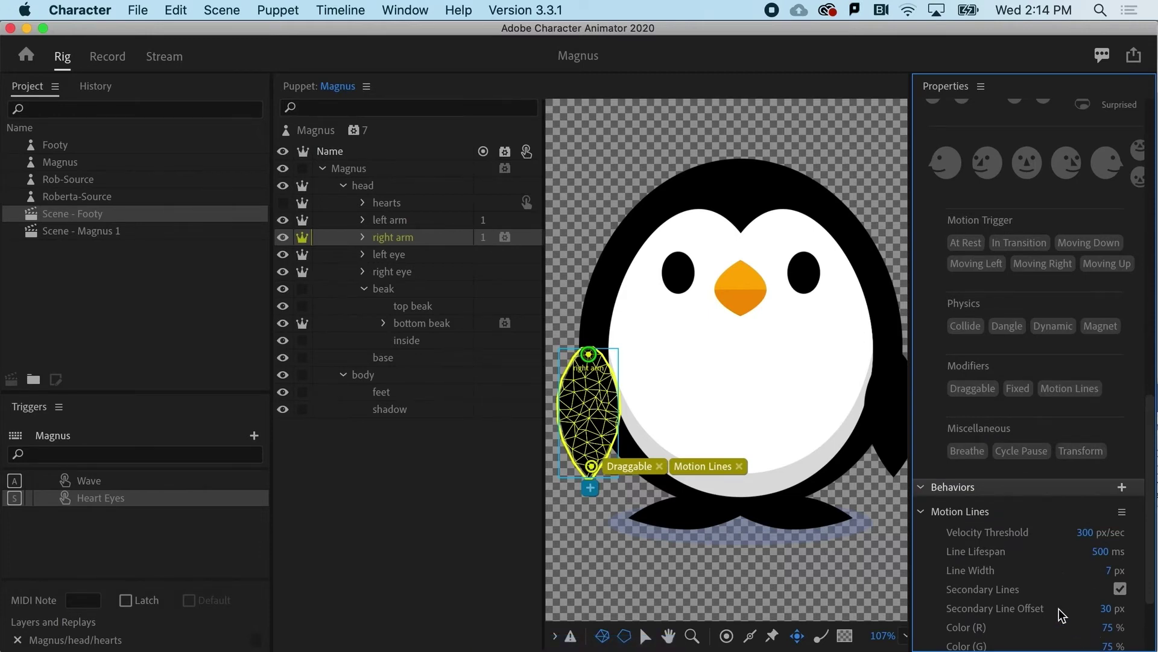
pyautogui.scroll(-3, 1060, 612)
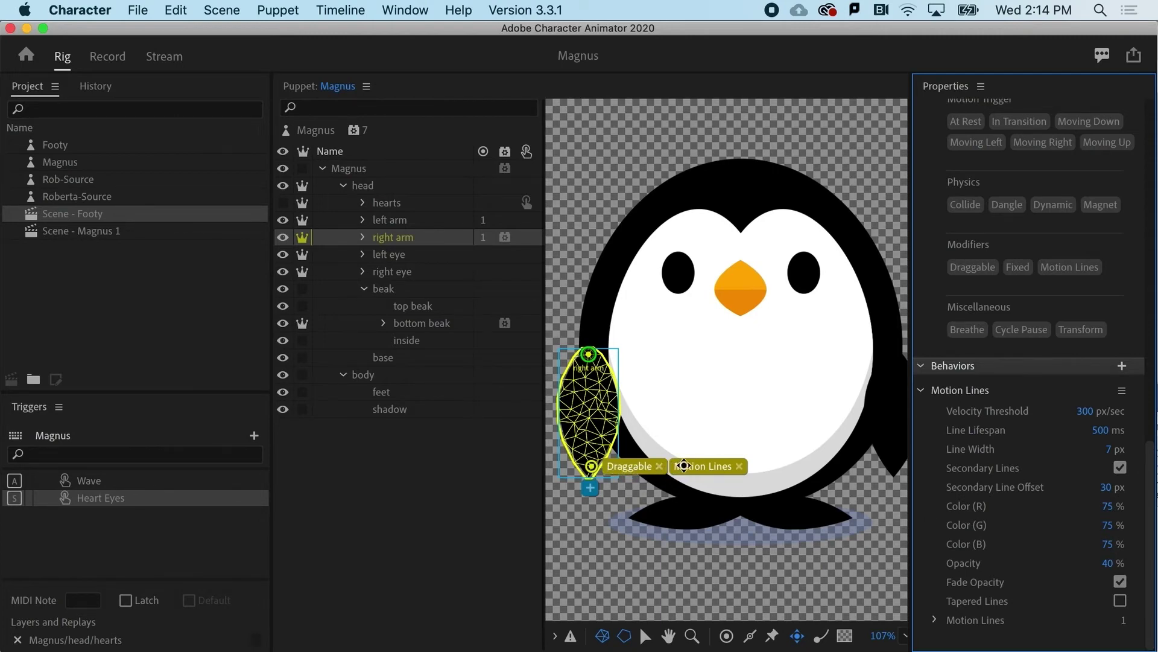
# Swing Magnus's right flipper in the Footy scene's Record view to check its motion line trails.
pyautogui.click(108, 57)
pyautogui.moveTo(481, 270)
pyautogui.mouseDown()
pyautogui.moveTo(417, 168)
pyautogui.moveTo(423, 227)
pyautogui.moveTo(444, 248)
pyautogui.moveTo(611, 259)
pyautogui.moveTo(424, 190)
pyautogui.moveTo(444, 263)
pyautogui.moveTo(455, 192)
pyautogui.moveTo(486, 151)
pyautogui.moveTo(469, 273)
pyautogui.mouseUp()
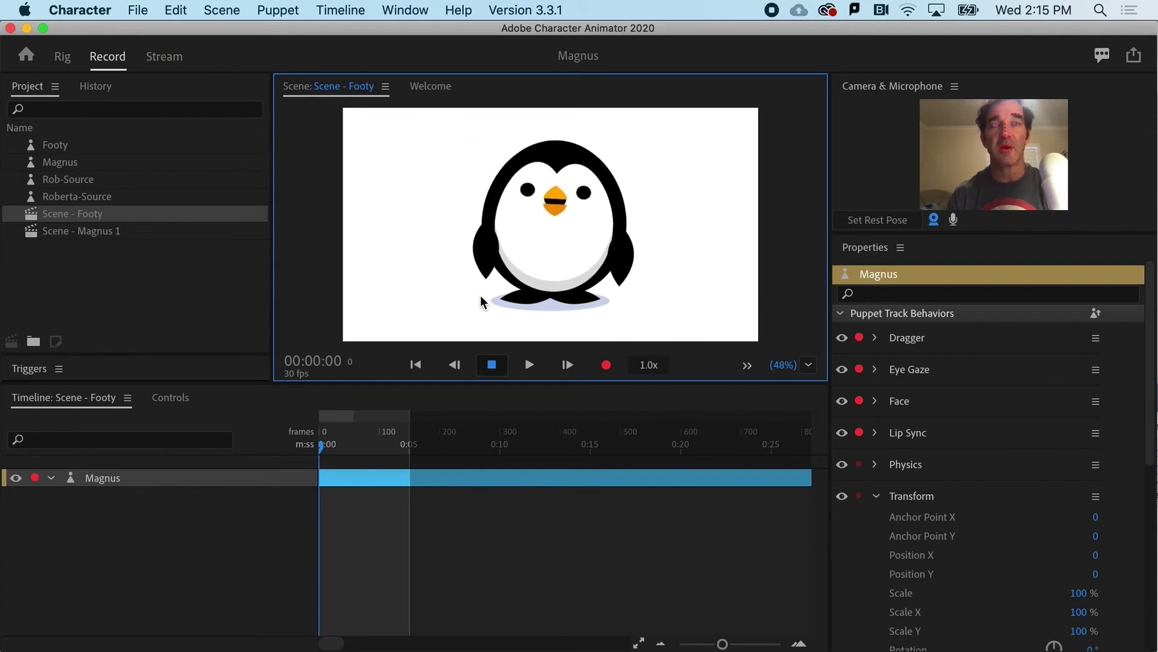
# Back in Rig, raise the right arm's Motion Lines opacity to 100%.
pyautogui.click(63, 61)
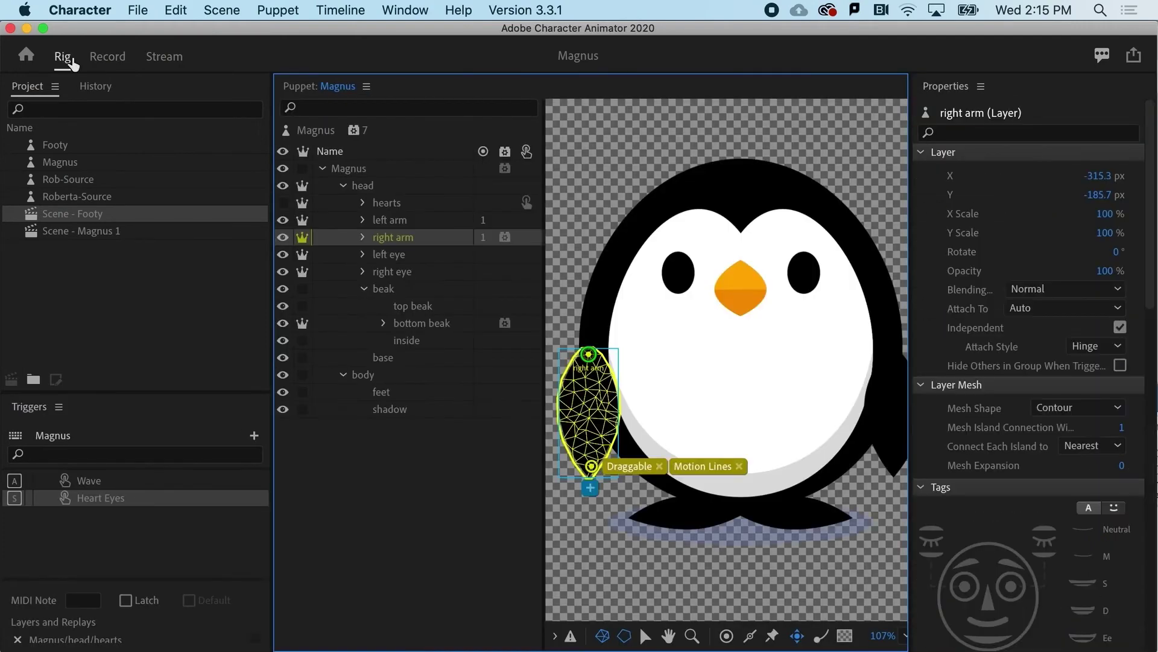
pyautogui.scroll(-5, 1011, 529)
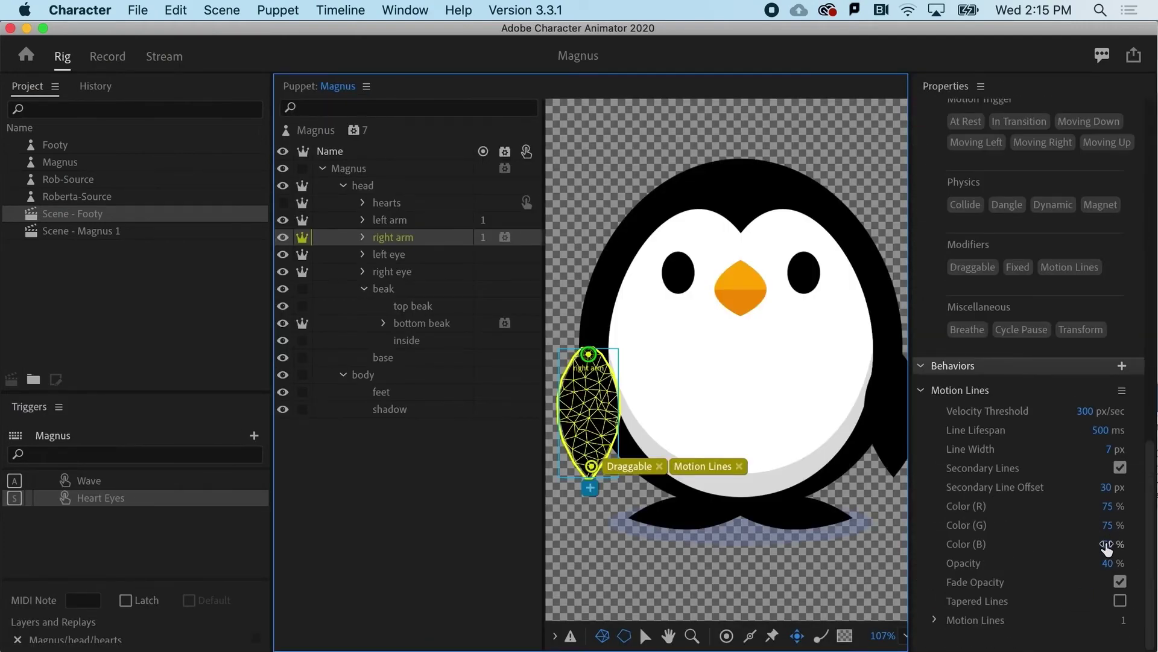
pyautogui.moveTo(1105, 565); pyautogui.dragTo(1153, 560)
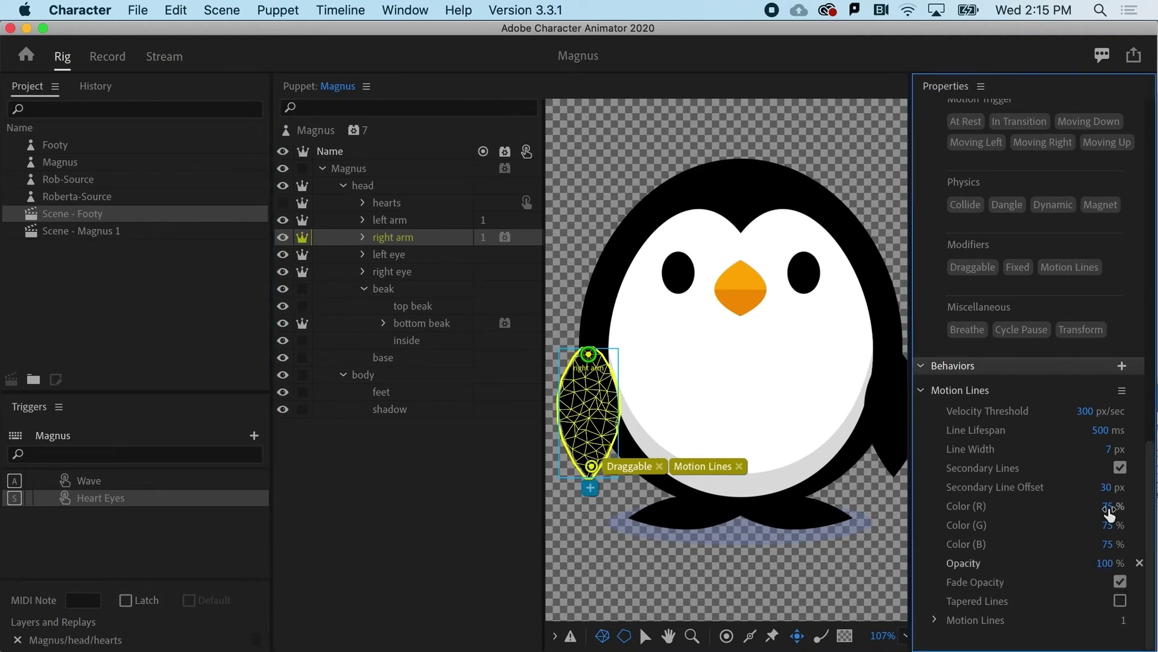
# Make the motion lines black (Color R, G, B at 0%) and widen them from 7 to 15 px.
pyautogui.moveTo(1109, 506); pyautogui.dragTo(965, 506)
pyautogui.moveTo(1108, 526); pyautogui.dragTo(947, 529)
pyautogui.moveTo(1108, 551); pyautogui.dragTo(905, 553)
pyautogui.moveTo(1113, 507); pyautogui.dragTo(1040, 502)
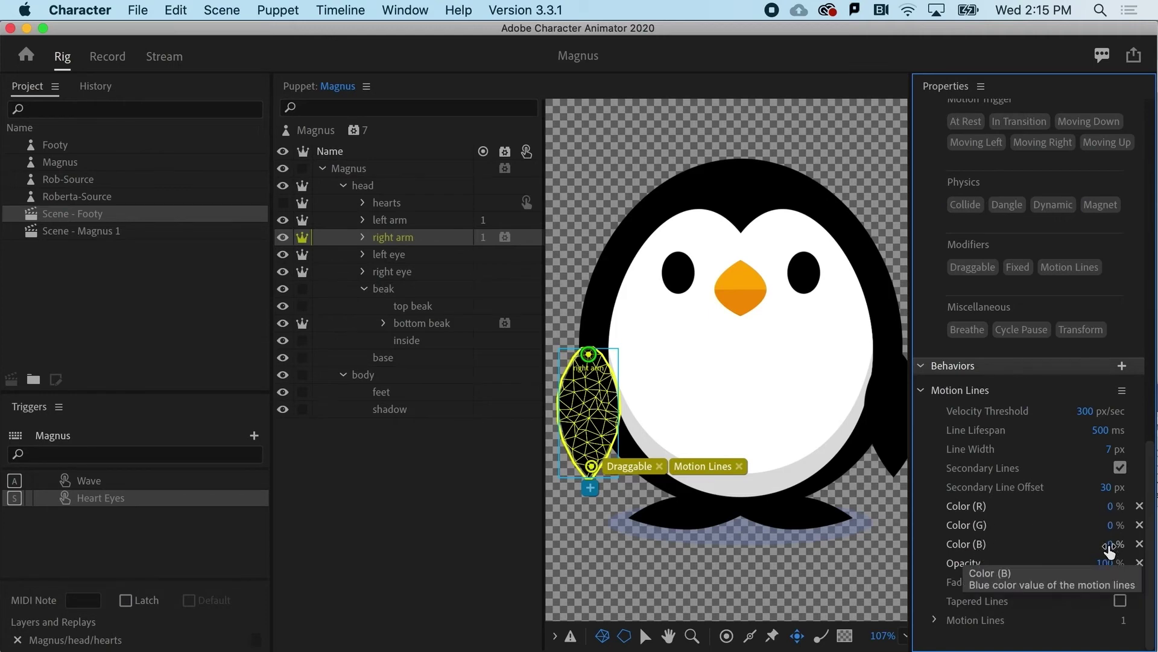
pyautogui.moveTo(1110, 449); pyautogui.dragTo(1123, 453)
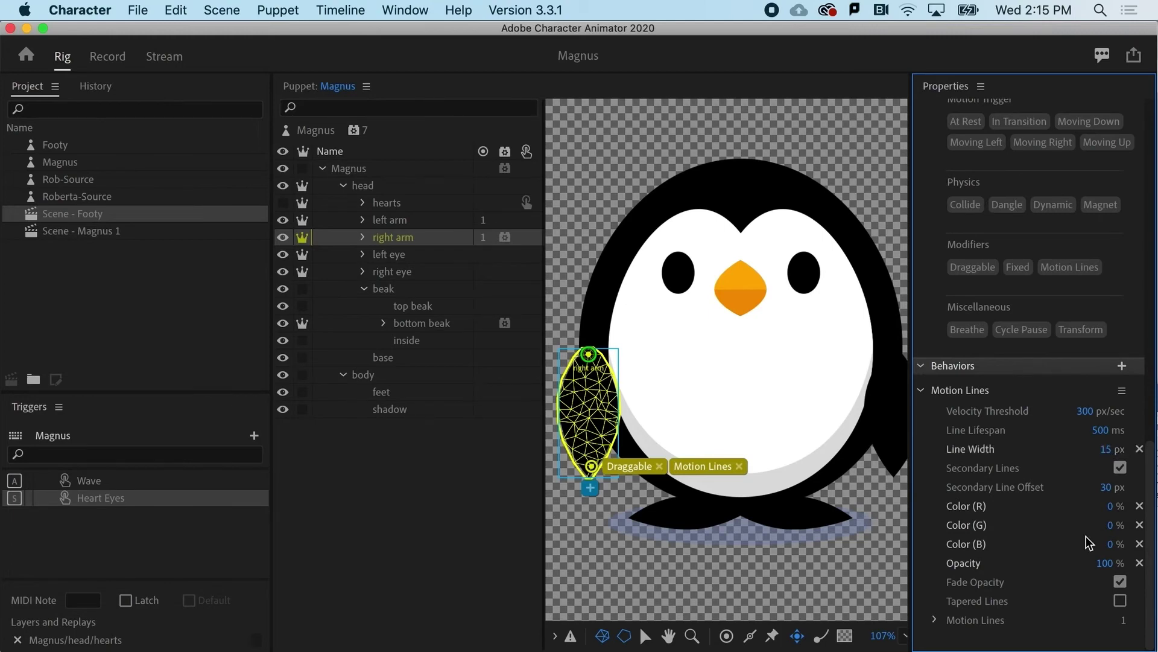
# In Scene - Footy, swing Magnus's arm up to the top-left twice to draw black trails.
pyautogui.click(103, 58)
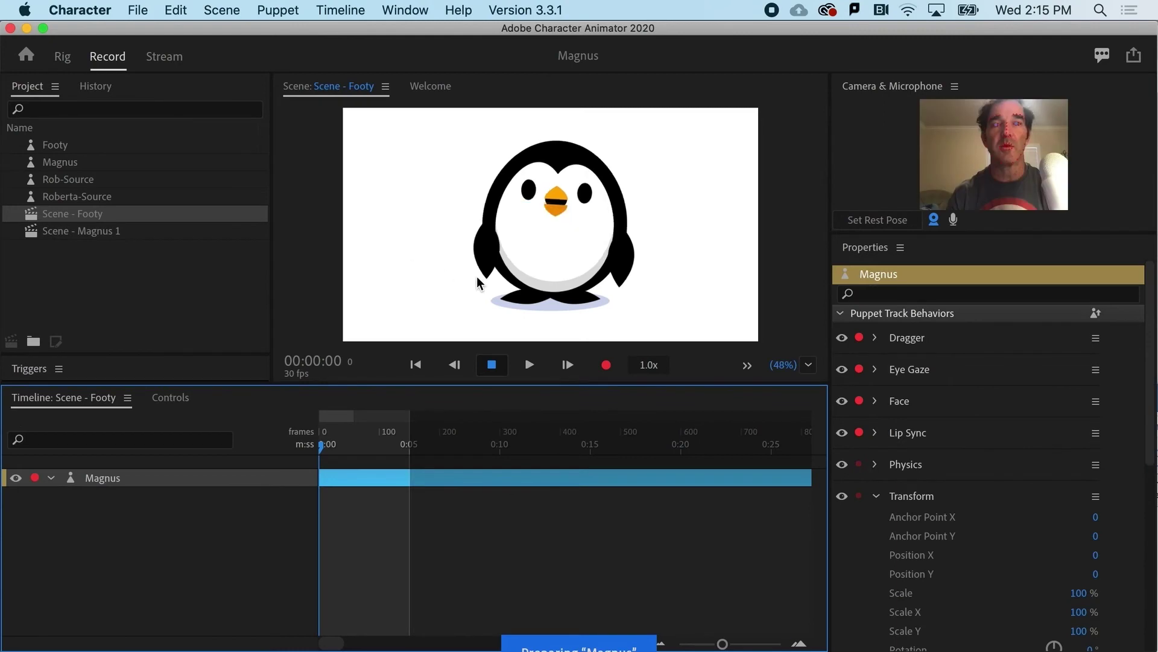
pyautogui.moveTo(484, 277)
pyautogui.mouseDown()
pyautogui.moveTo(398, 203)
pyautogui.moveTo(440, 249)
pyautogui.moveTo(474, 173)
pyautogui.moveTo(451, 271)
pyautogui.moveTo(472, 206)
pyautogui.moveTo(414, 290)
pyautogui.moveTo(454, 149)
pyautogui.moveTo(597, 202)
pyautogui.moveTo(538, 268)
pyautogui.moveTo(410, 186)
pyautogui.moveTo(596, 219)
pyautogui.moveTo(359, 245)
pyautogui.moveTo(604, 239)
pyautogui.moveTo(470, 329)
pyautogui.moveTo(407, 172)
pyautogui.moveTo(515, 165)
pyautogui.moveTo(456, 251)
pyautogui.mouseUp()
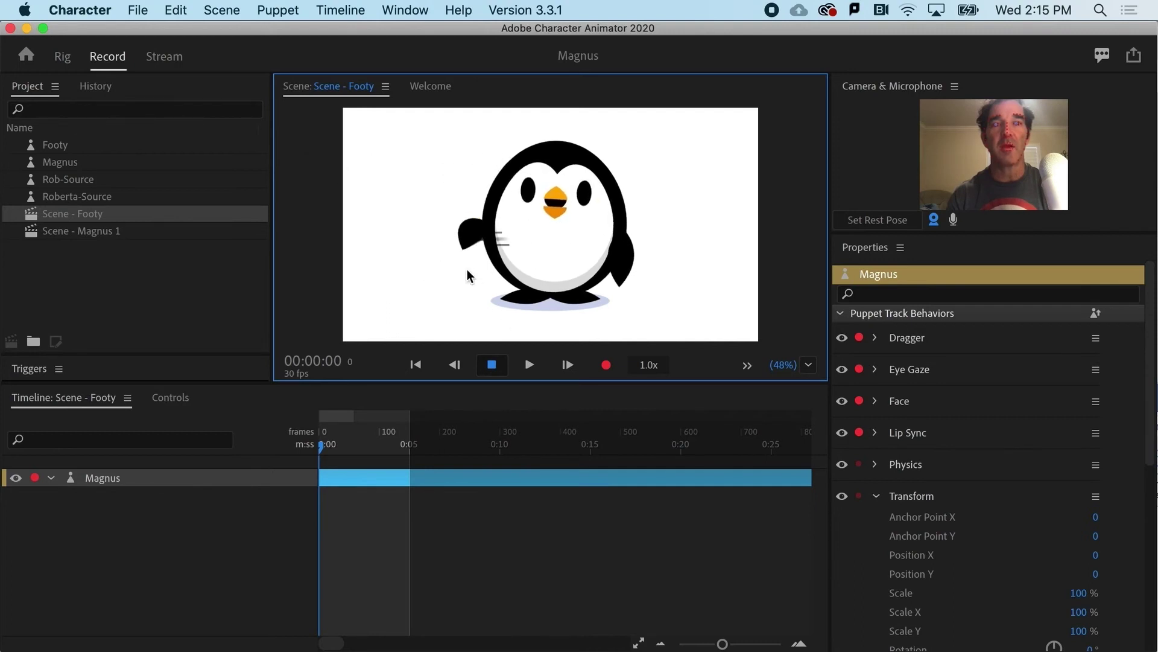
pyautogui.moveTo(550, 266)
pyautogui.mouseDown()
pyautogui.moveTo(515, 269)
pyautogui.moveTo(455, 247)
pyautogui.moveTo(407, 115)
pyautogui.moveTo(531, 232)
pyautogui.mouseUp()
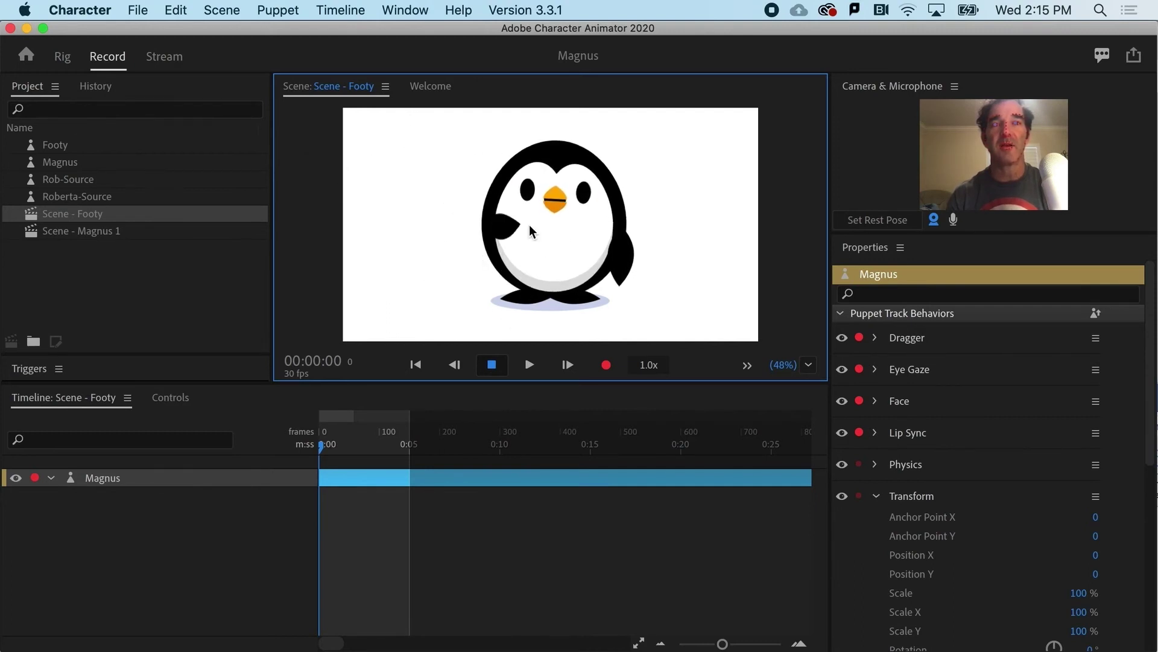
# Disable Fade Opacity and Secondary Lines, widen lines to 30 px, and set Line Lifespan to 1,080 ms.
pyautogui.click(58, 57)
pyautogui.scroll(-10, 972, 491)
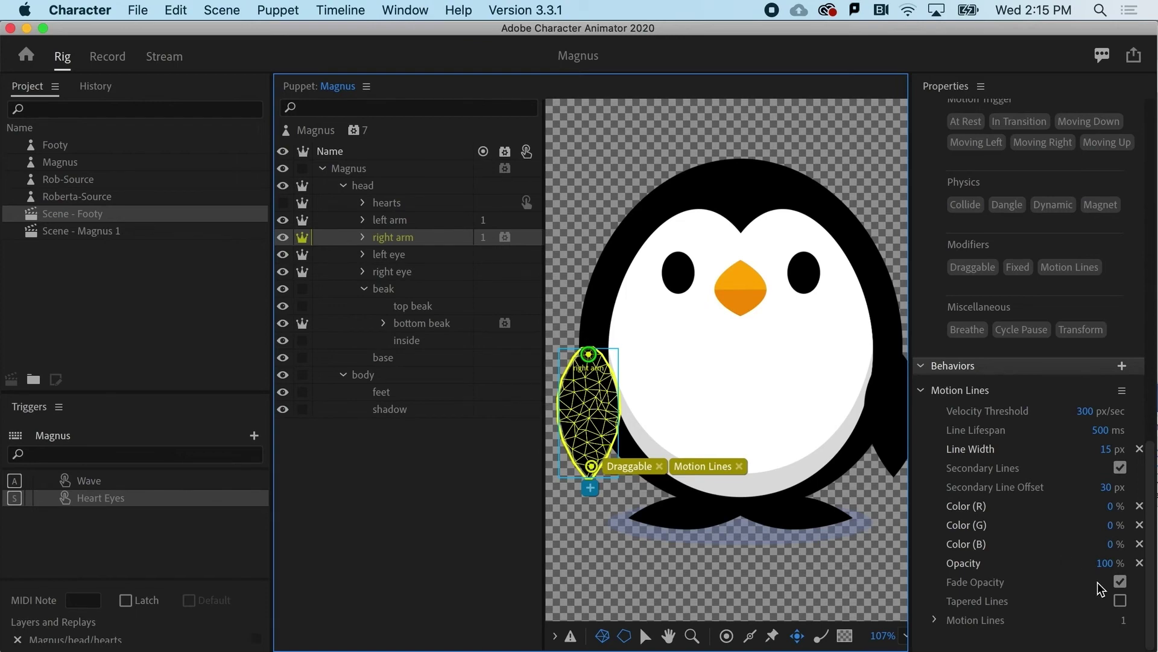
pyautogui.click(1120, 582)
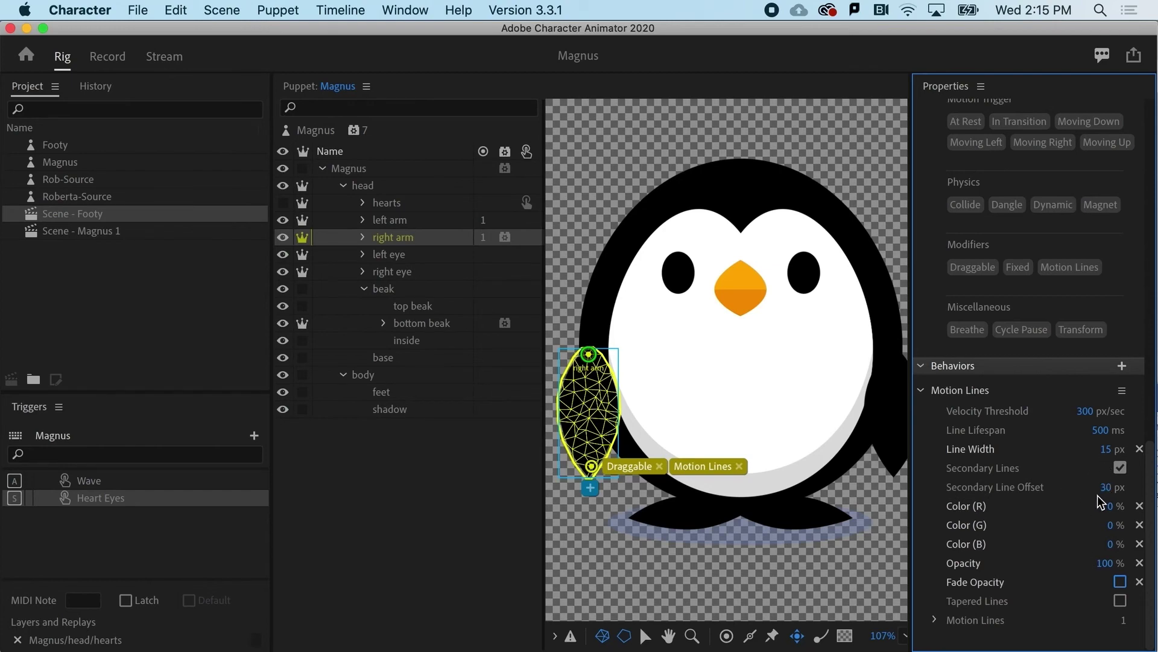
pyautogui.click(1120, 467)
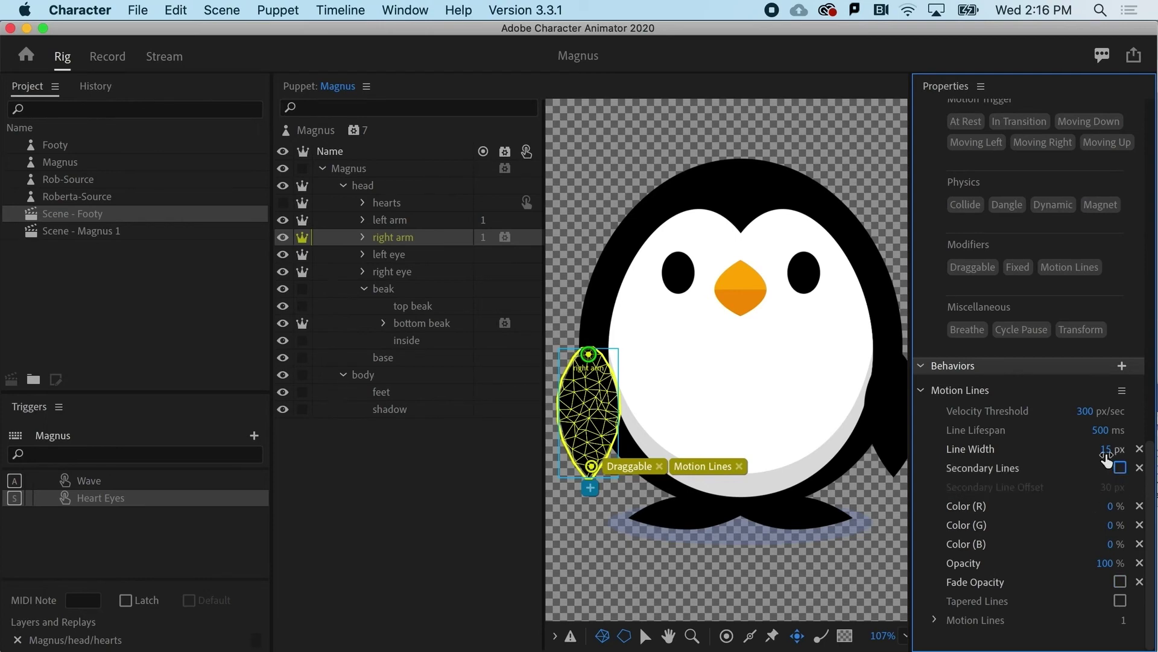
pyautogui.moveTo(1106, 457); pyautogui.dragTo(1121, 452)
pyautogui.moveTo(1100, 433); pyautogui.dragTo(1152, 433)
# In Scene - Footy, swing Magnus's wing up-left to draw long, thick looping trails.
pyautogui.click(104, 59)
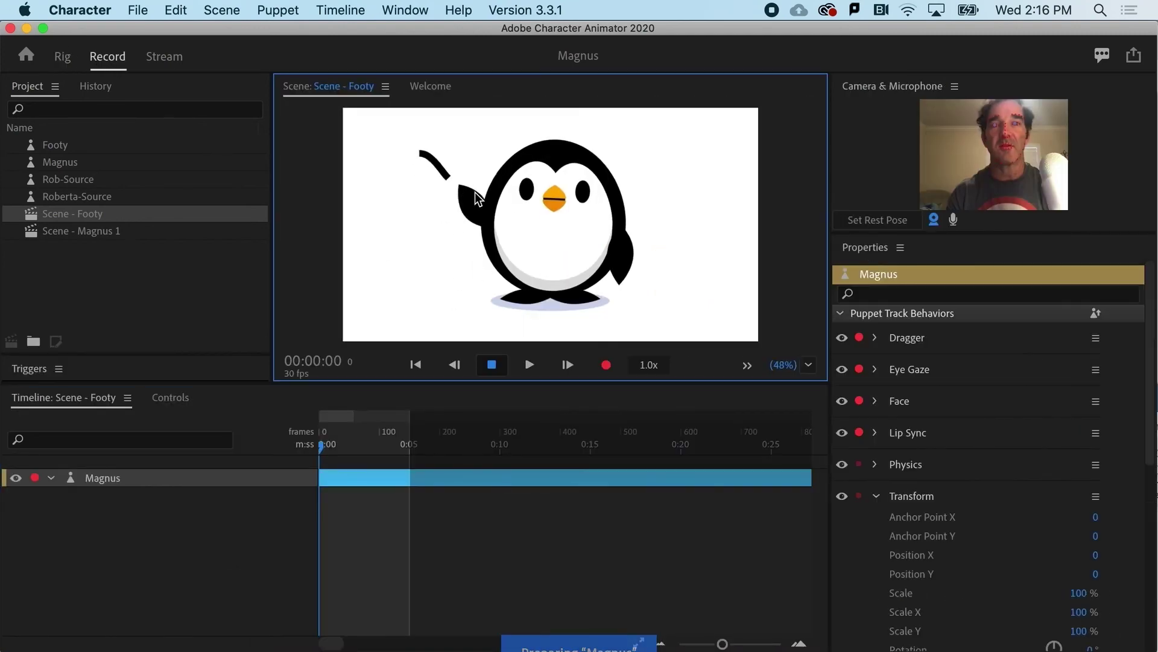
pyautogui.moveTo(476, 198)
pyautogui.mouseDown()
pyautogui.moveTo(284, 251)
pyautogui.moveTo(410, 338)
pyautogui.moveTo(388, 176)
pyautogui.moveTo(424, 285)
pyautogui.moveTo(492, 193)
pyautogui.moveTo(452, 259)
pyautogui.moveTo(476, 242)
pyautogui.moveTo(404, 121)
pyautogui.mouseUp()
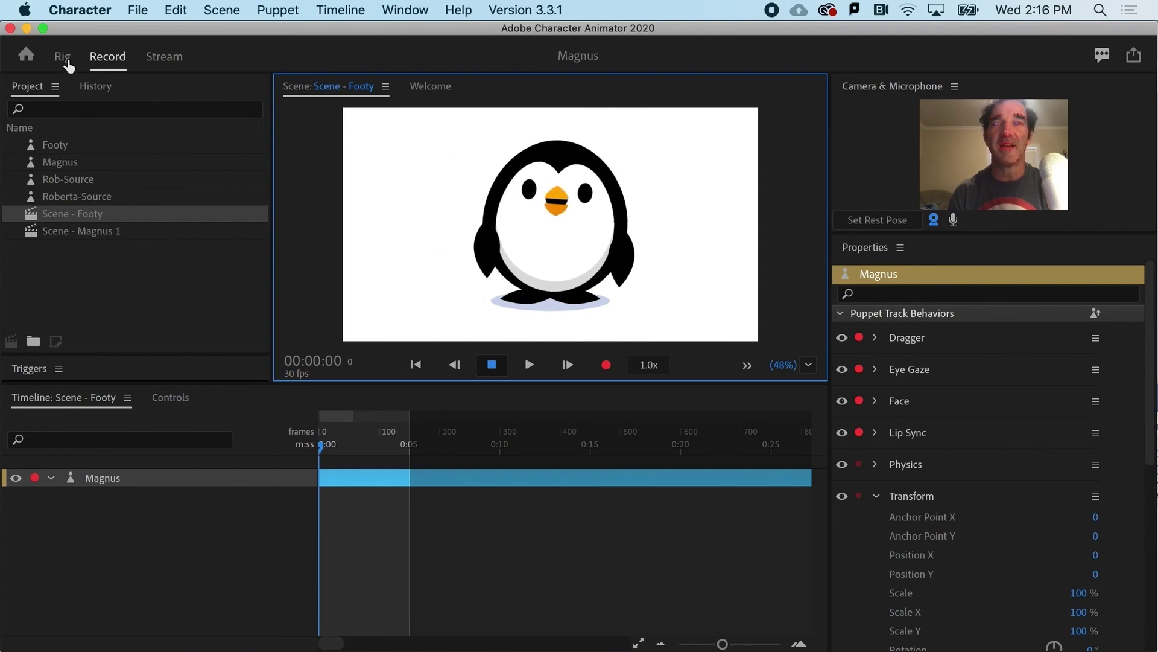
# Re-enable Secondary Lines, thin the motion lines to 11 px, and return to Scene - Footy.
pyautogui.click(62, 57)
pyautogui.scroll(-10, 1063, 558)
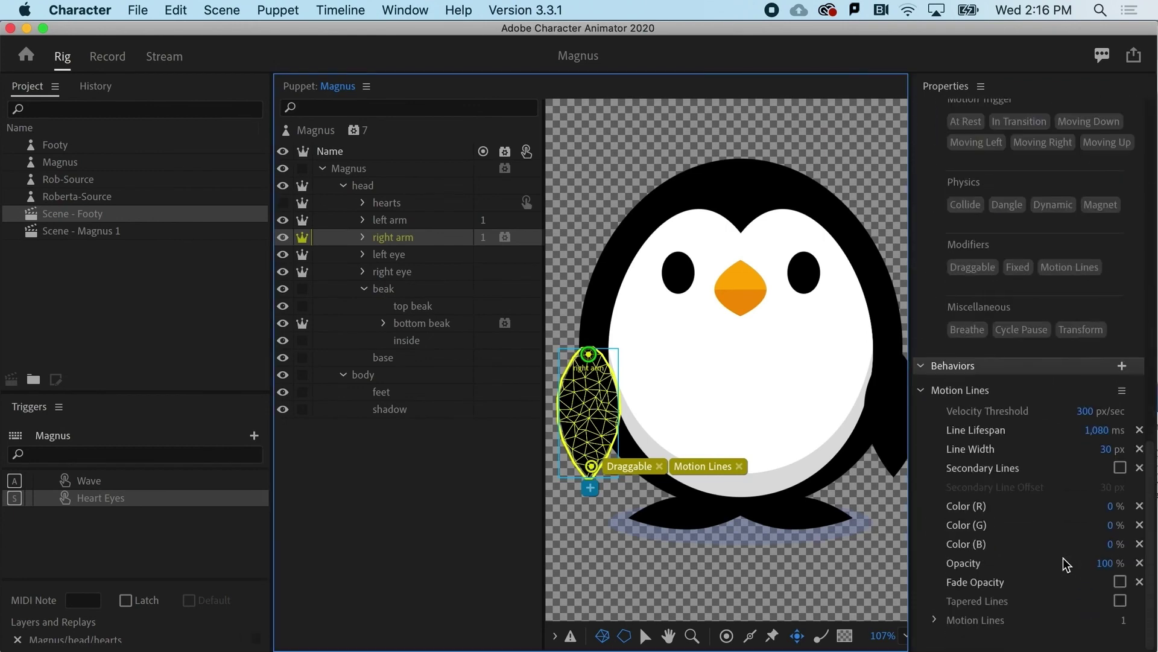
pyautogui.click(1120, 468)
pyautogui.moveTo(1109, 449); pyautogui.dragTo(1076, 448)
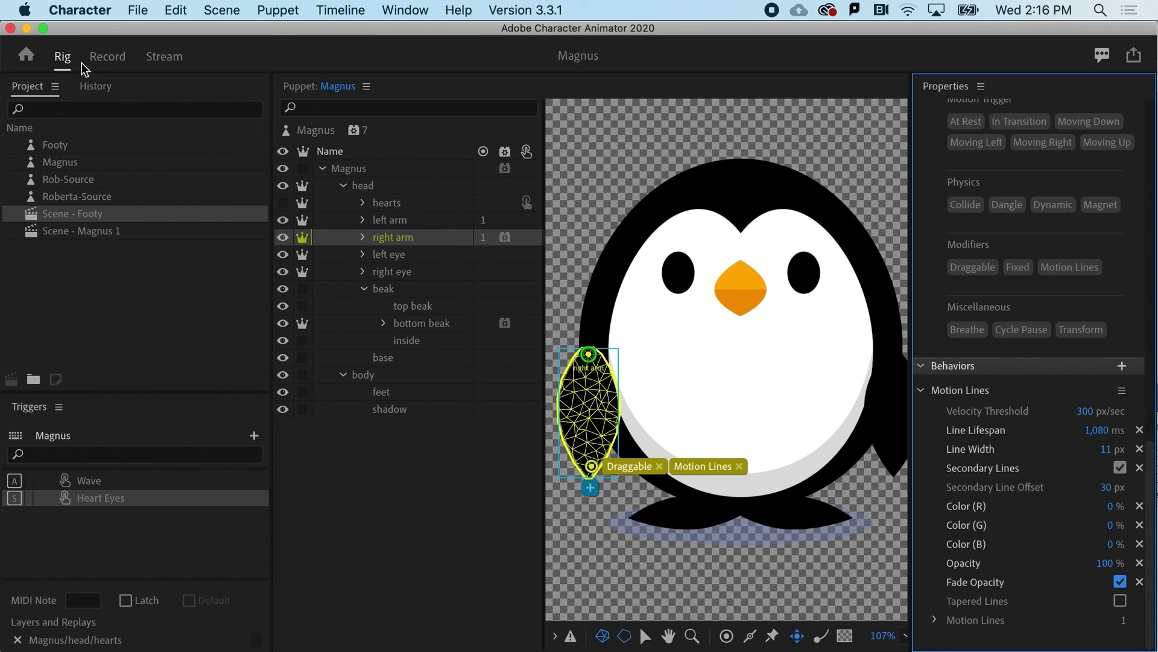
pyautogui.click(97, 55)
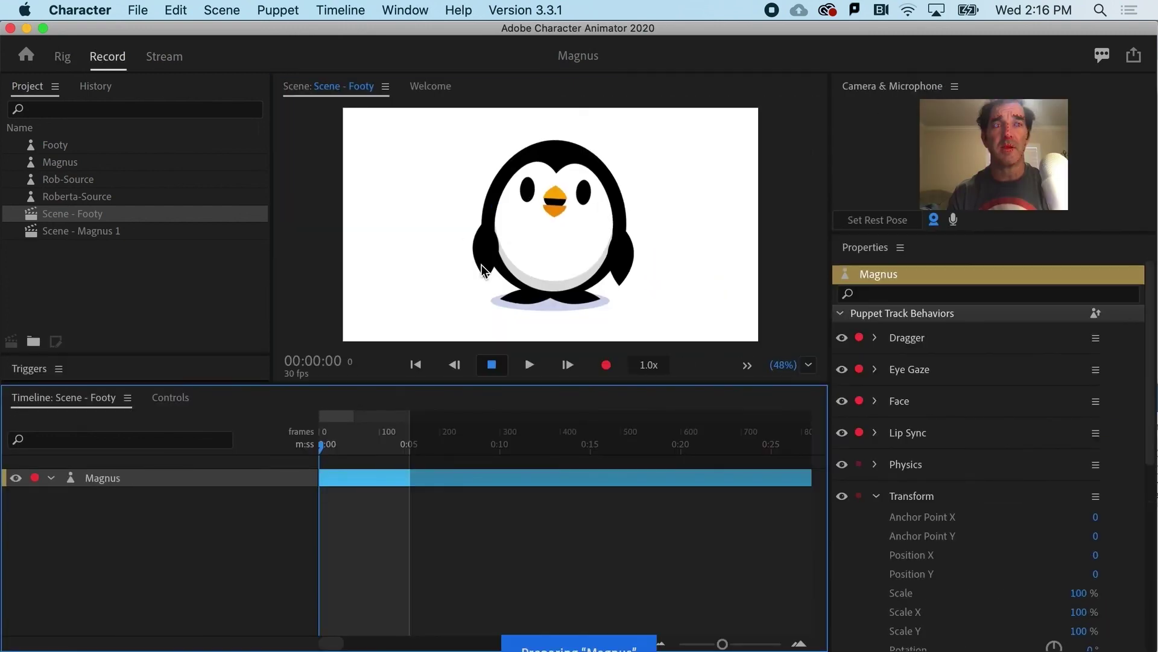